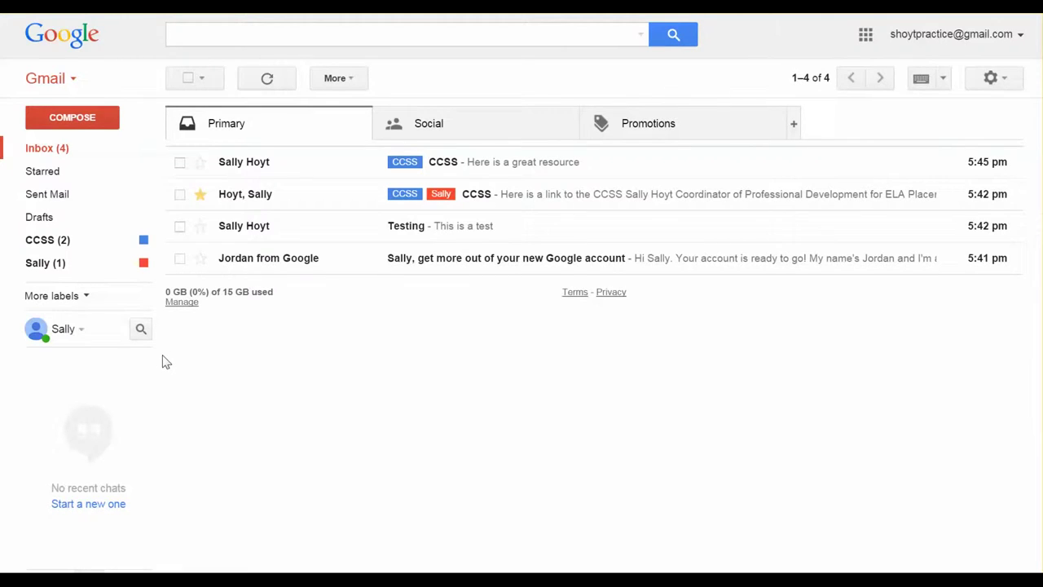
# Create a new label named Parents from the More labels list.
pyautogui.click(85, 297)
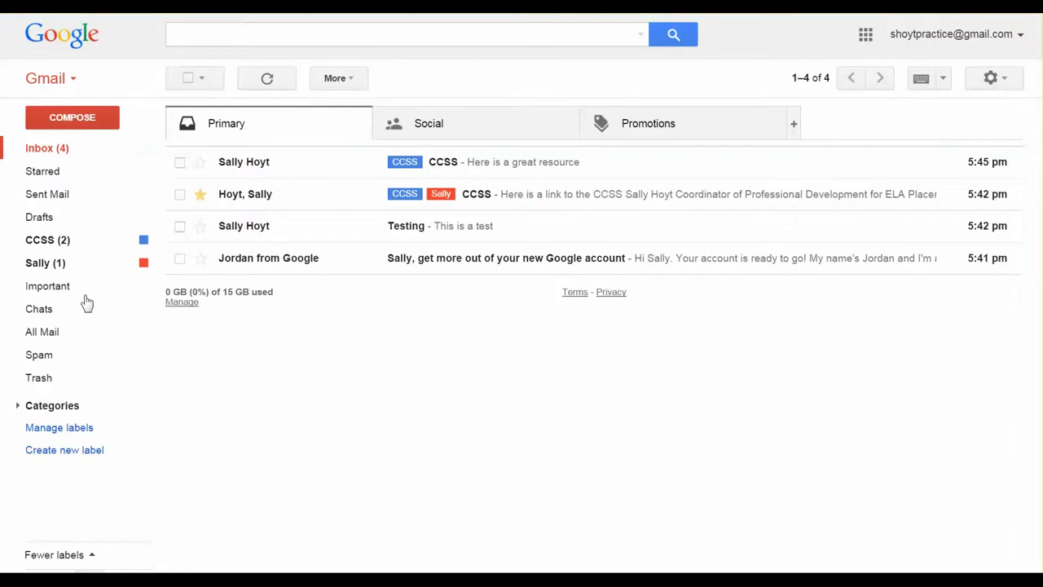
pyautogui.click(95, 458)
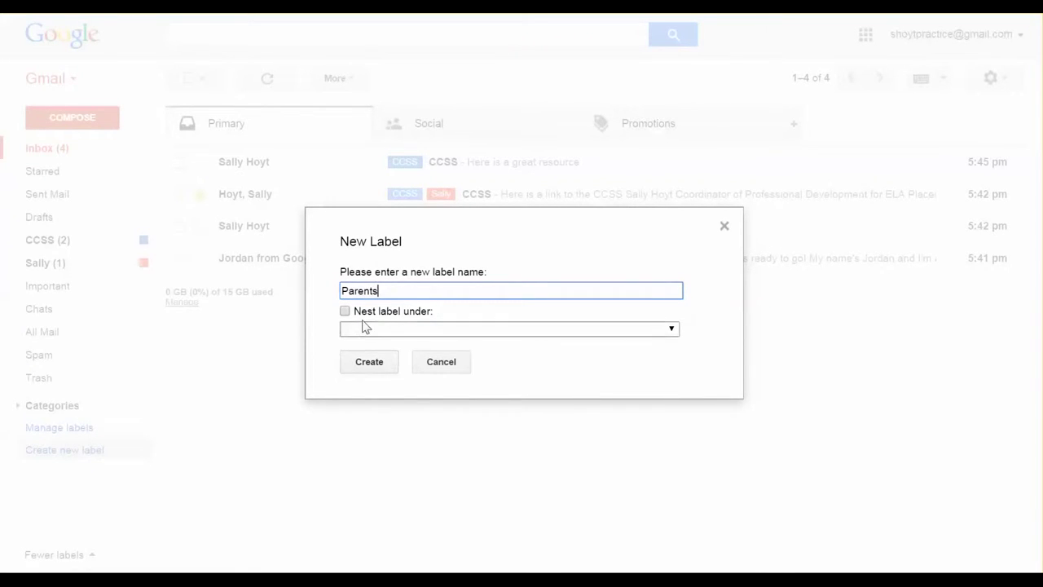
pyautogui.click(365, 364)
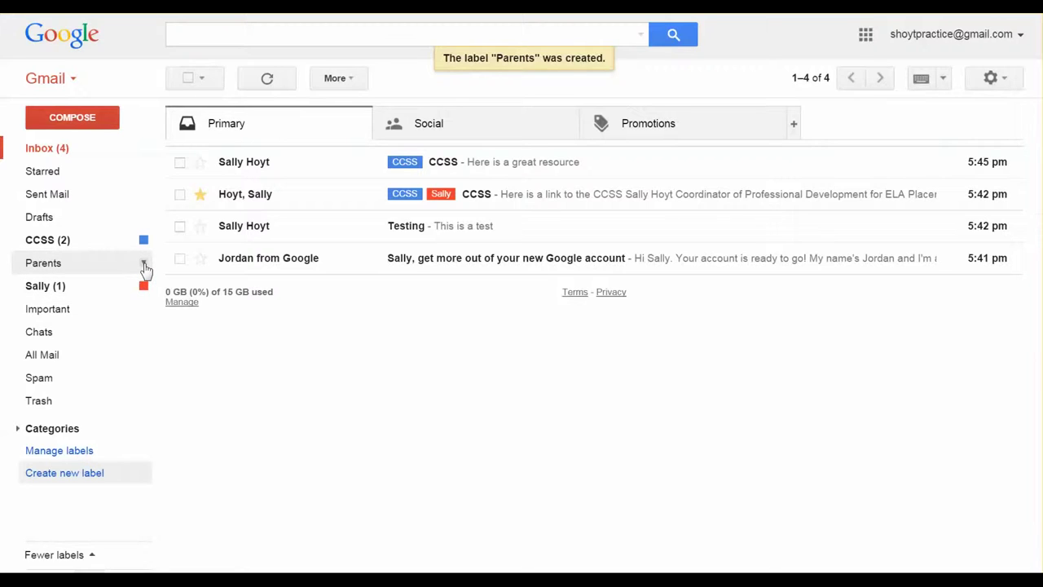
# Set the Parents label colour to pink.
pyautogui.click(144, 264)
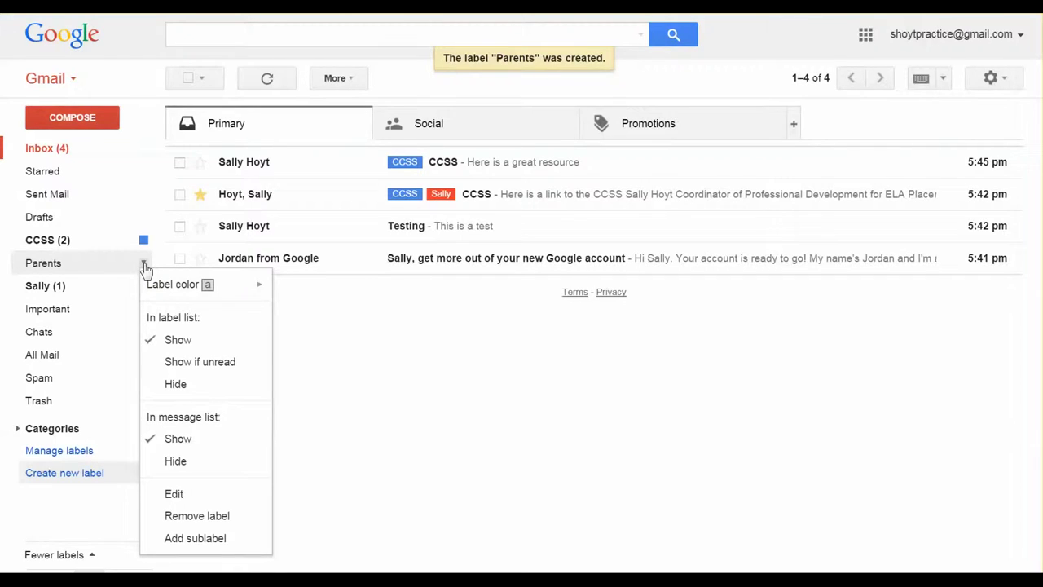
pyautogui.moveTo(209, 285)
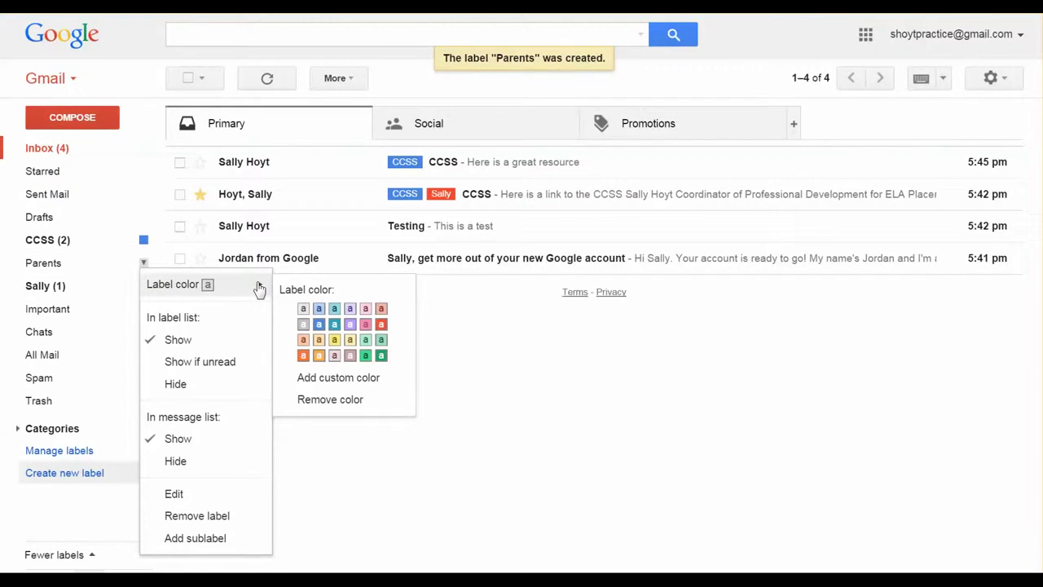
pyautogui.click(365, 325)
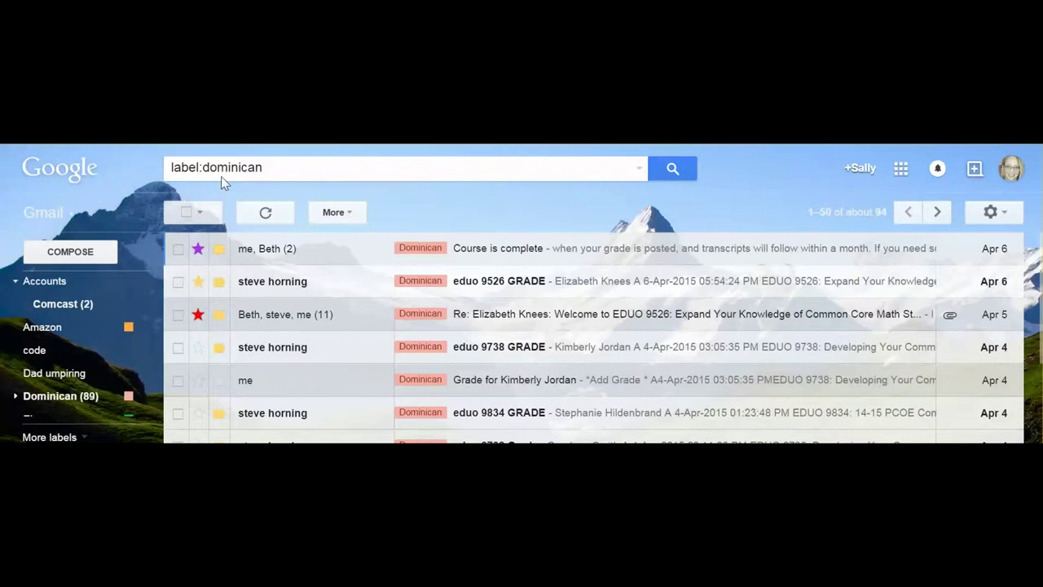
# Add 'grade' to the label:dominican search and run it.
pyautogui.click(270, 168)
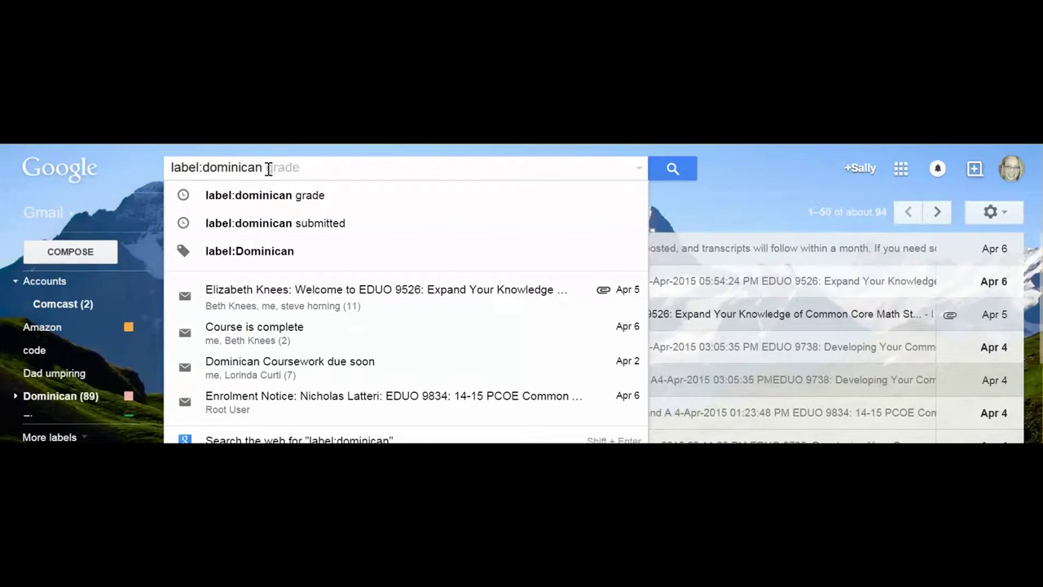
pyautogui.write('grade')
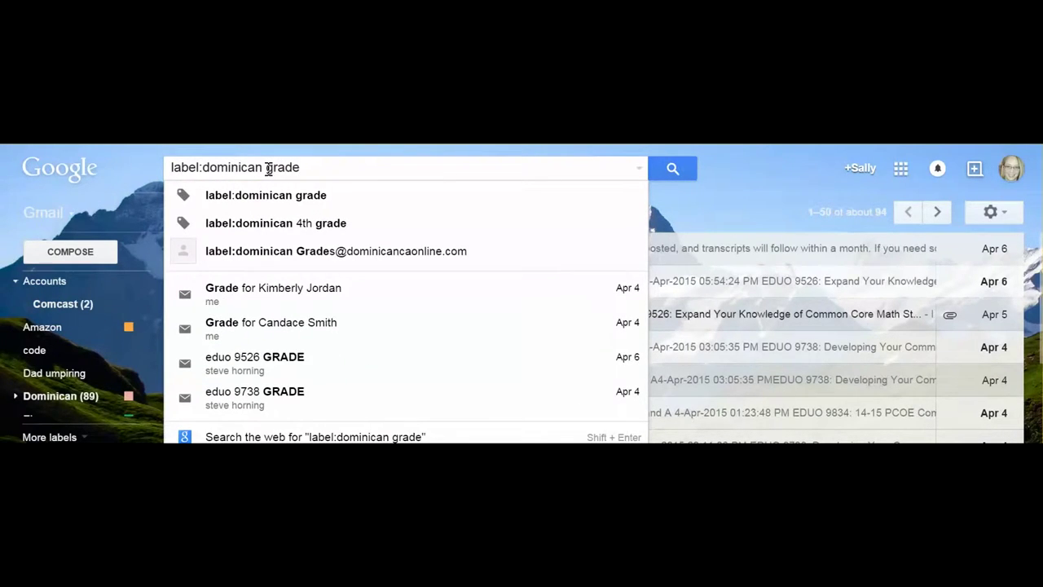
pyautogui.press('Return')
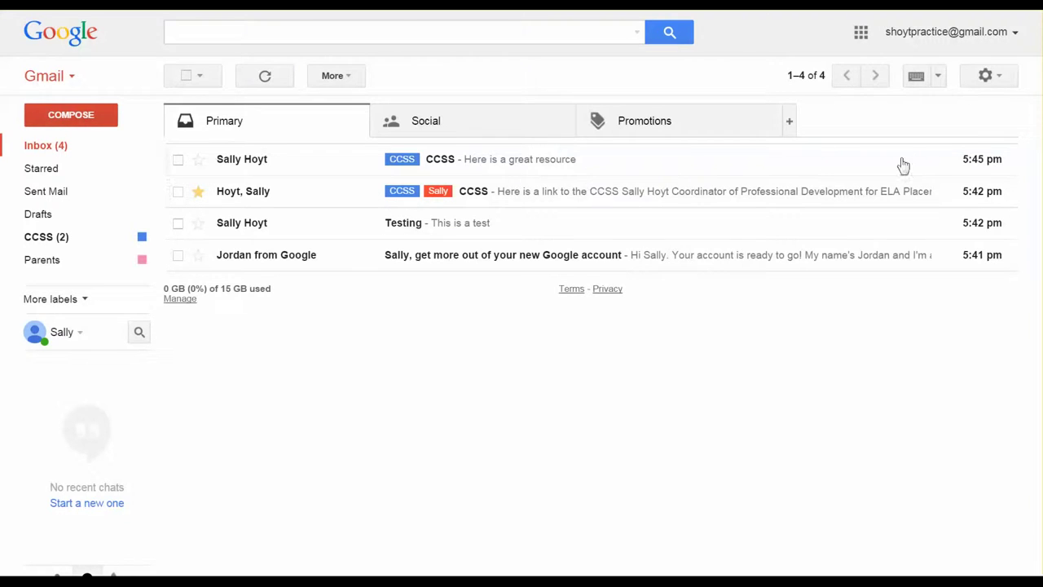
# Go to the Filters settings and start creating a new filter.
pyautogui.click(985, 77)
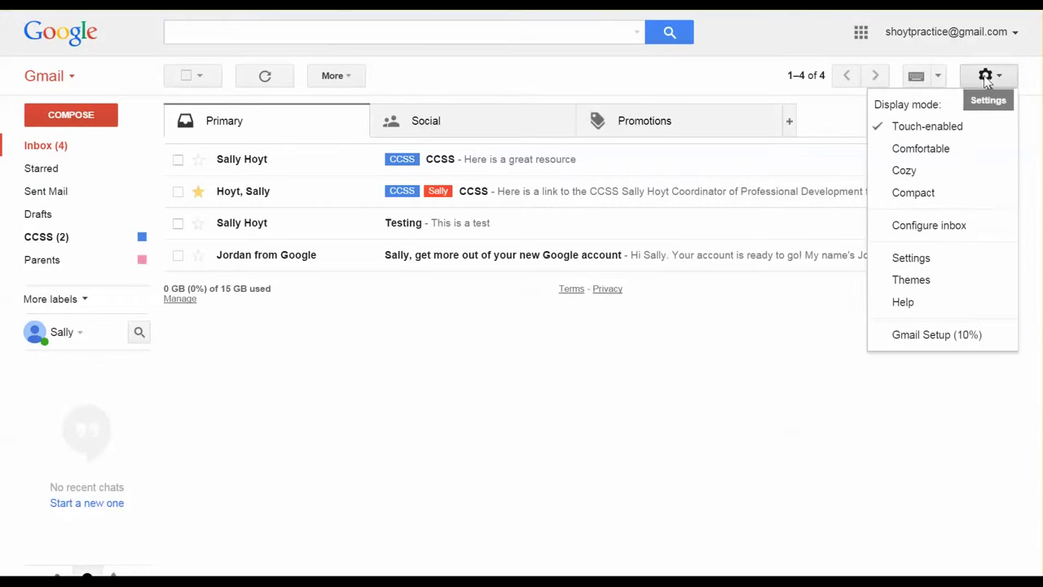
pyautogui.click(942, 262)
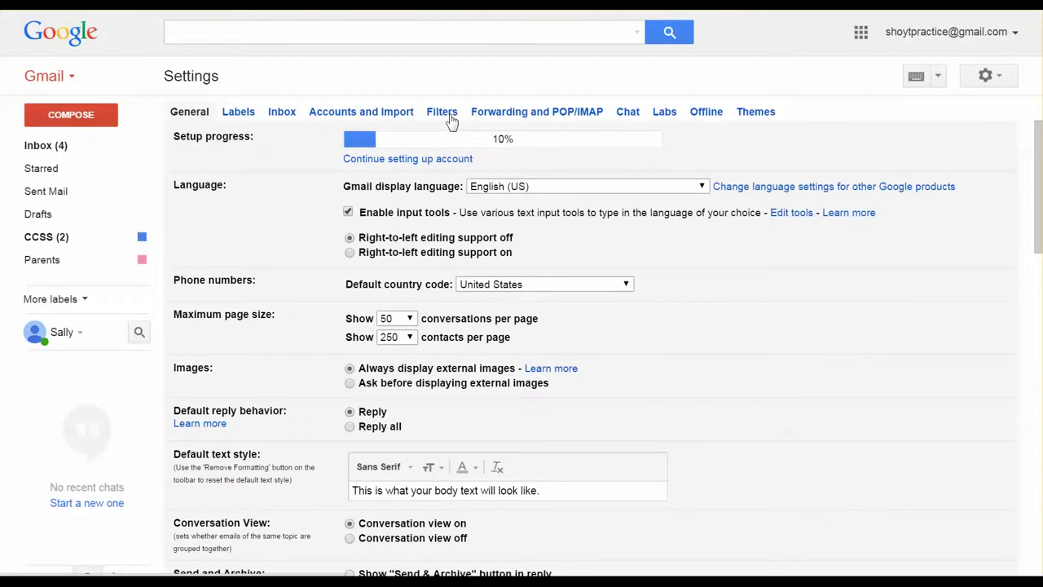
pyautogui.click(449, 117)
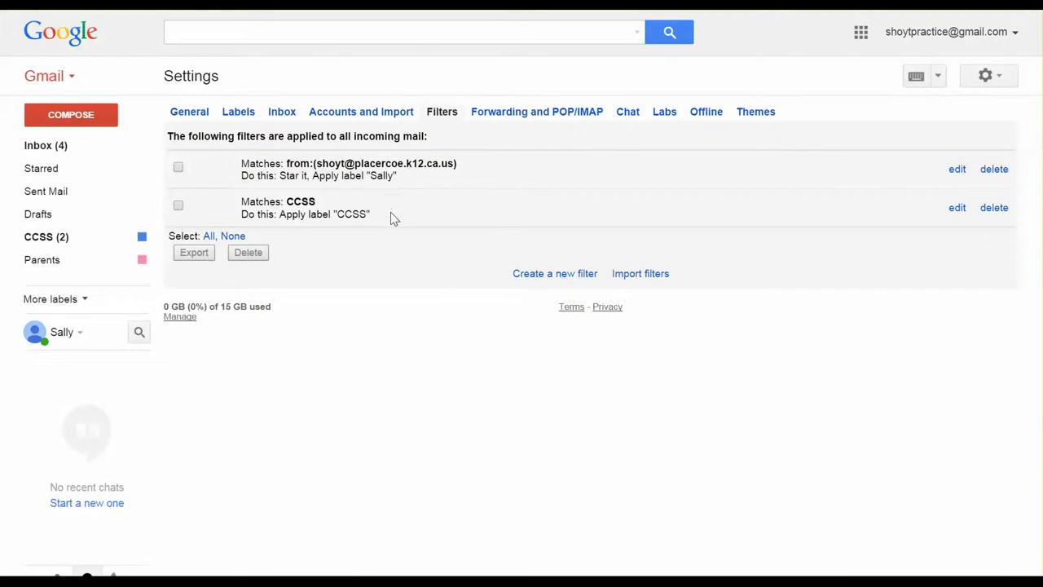
pyautogui.click(539, 281)
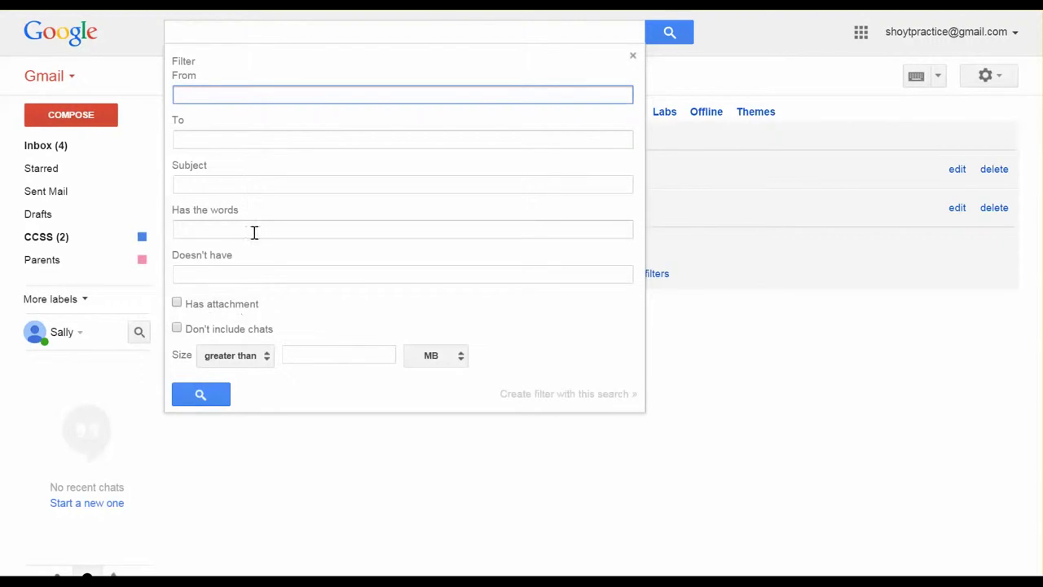
# Make the filter match mail containing 'testing' and continue to its actions.
pyautogui.click(195, 228)
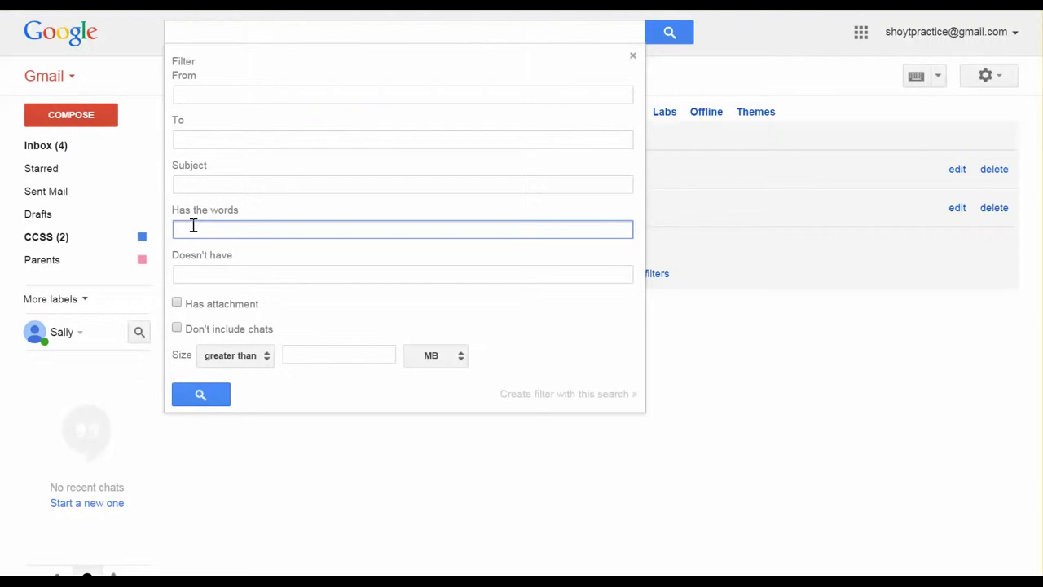
pyautogui.write('testing')
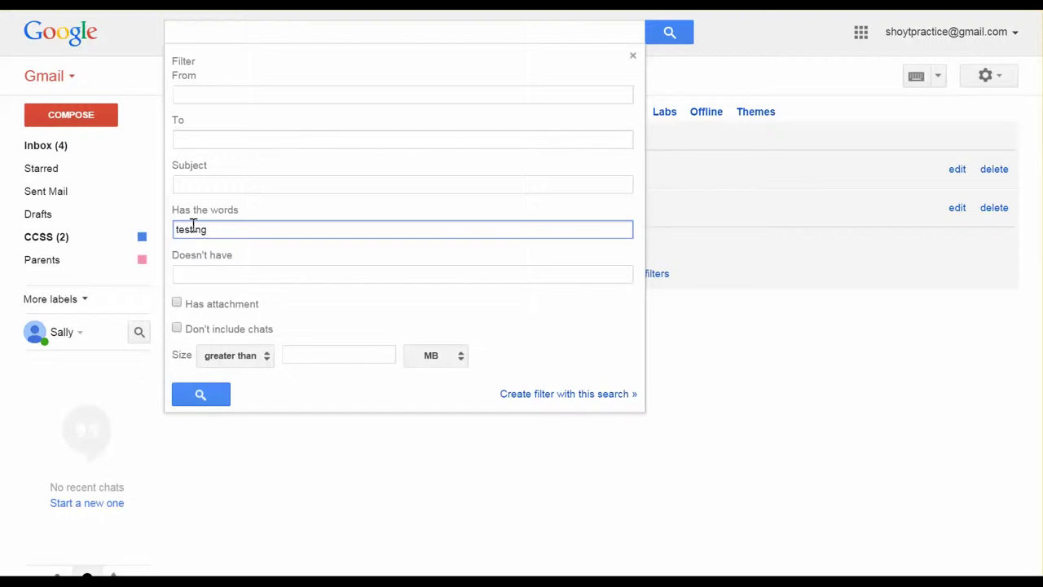
pyautogui.click(513, 395)
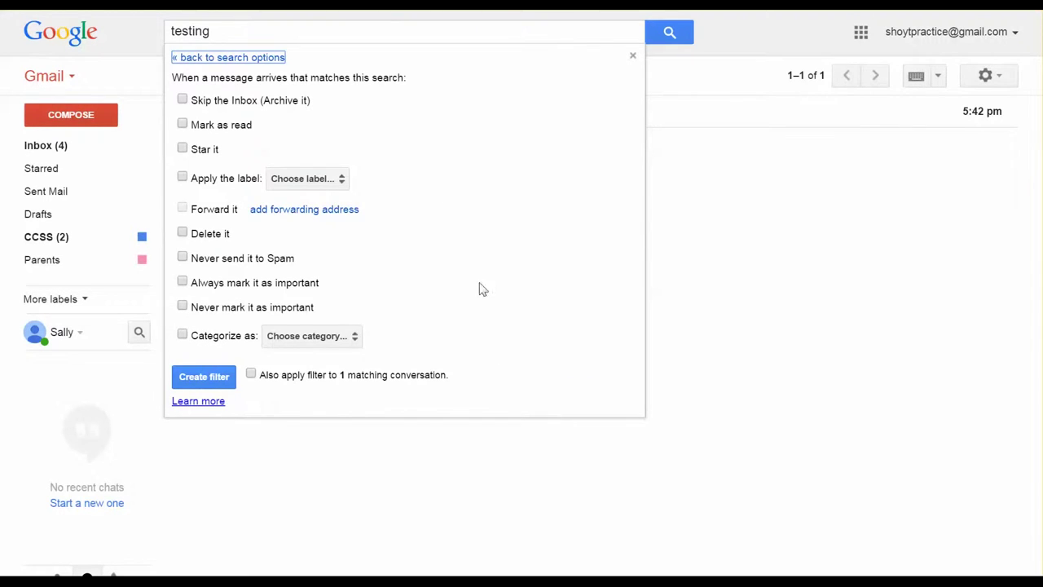
# Set the filter to star matches and apply a newly created Testing label.
pyautogui.click(181, 149)
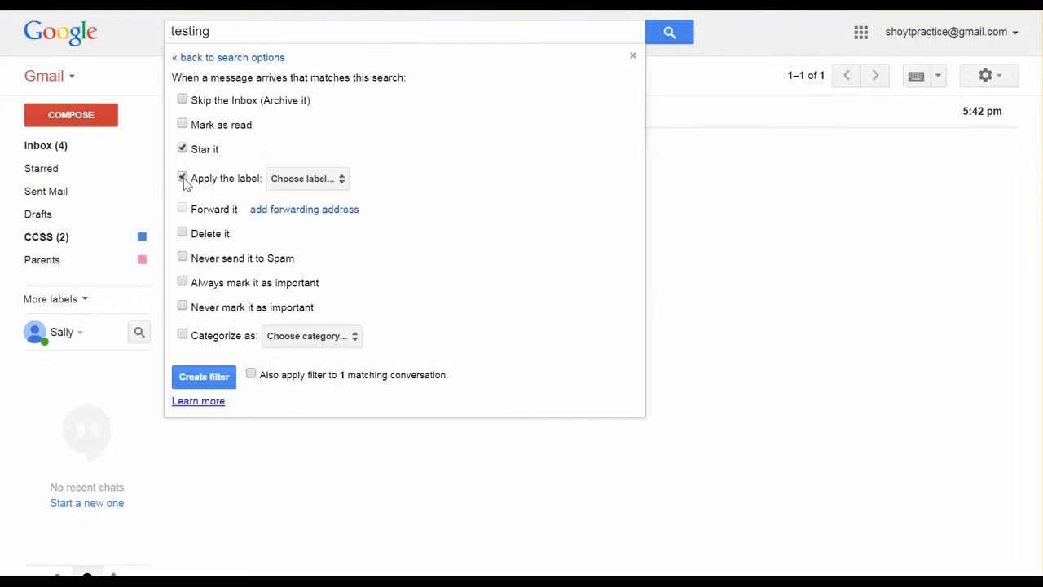
pyautogui.click(182, 178)
pyautogui.click(319, 186)
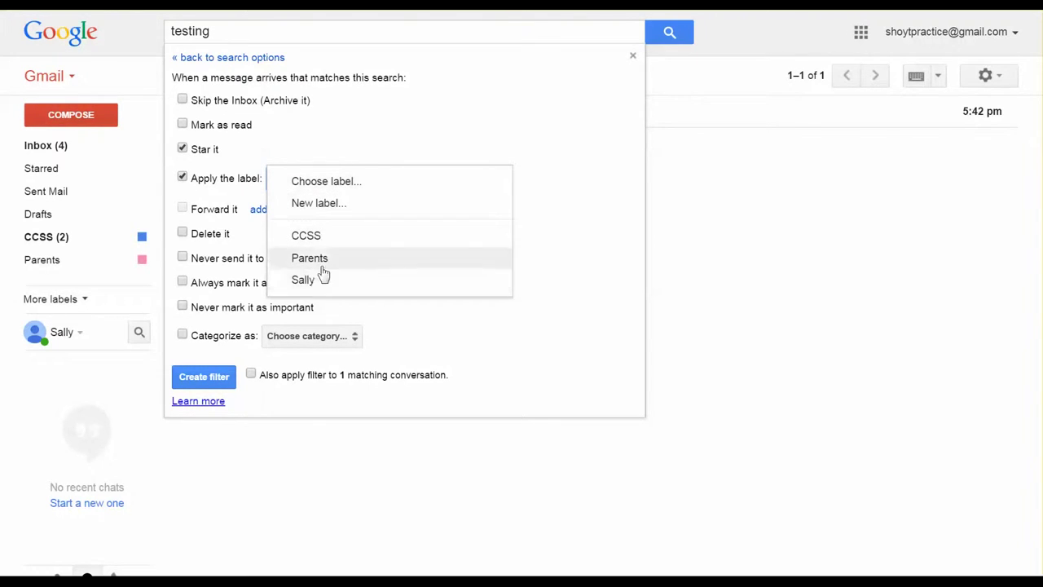
pyautogui.click(331, 210)
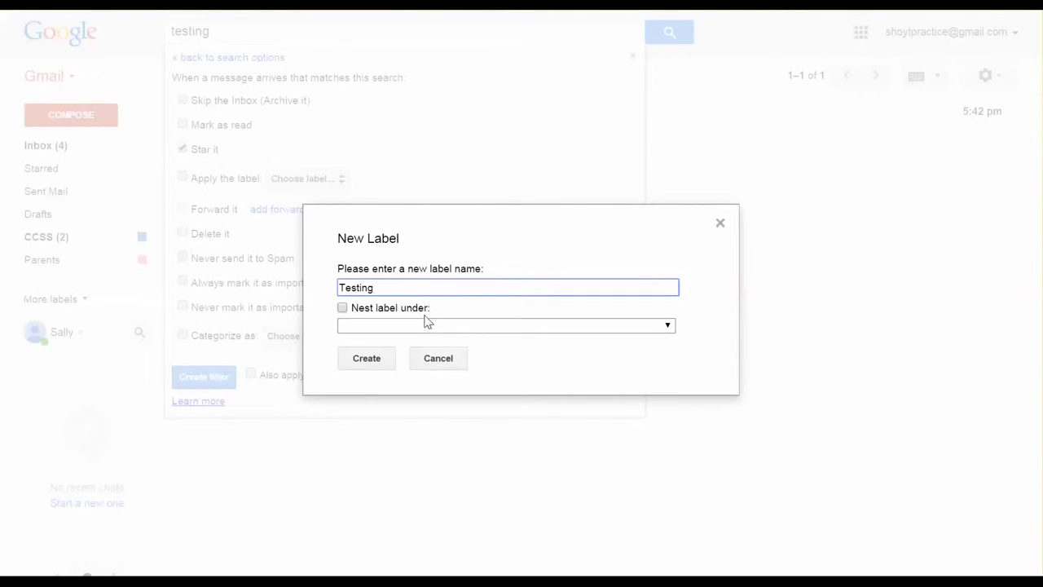
pyautogui.click(367, 358)
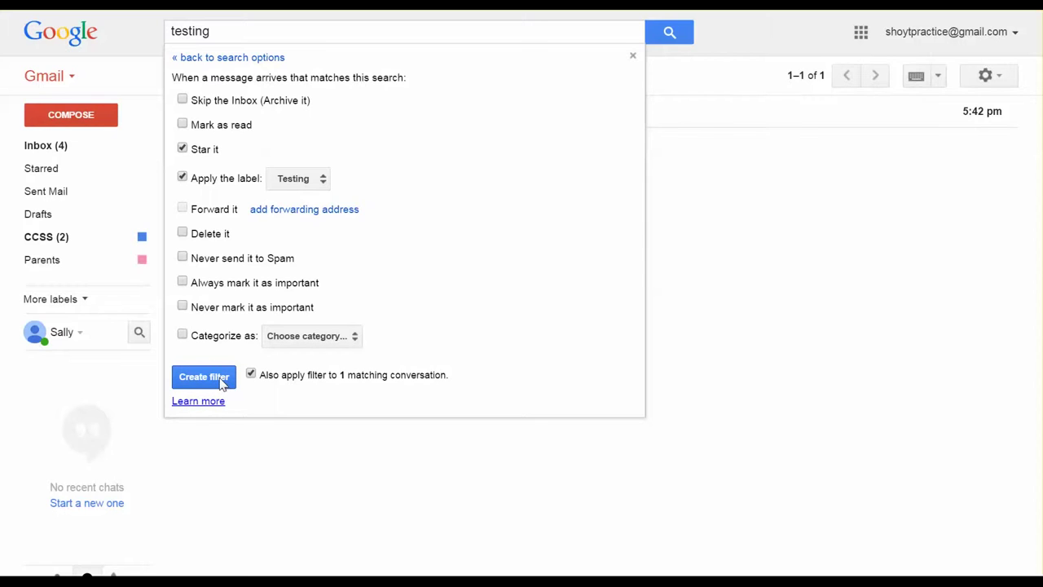
# Create the testing filter, then colour the Testing label green from the inbox.
pyautogui.click(204, 376)
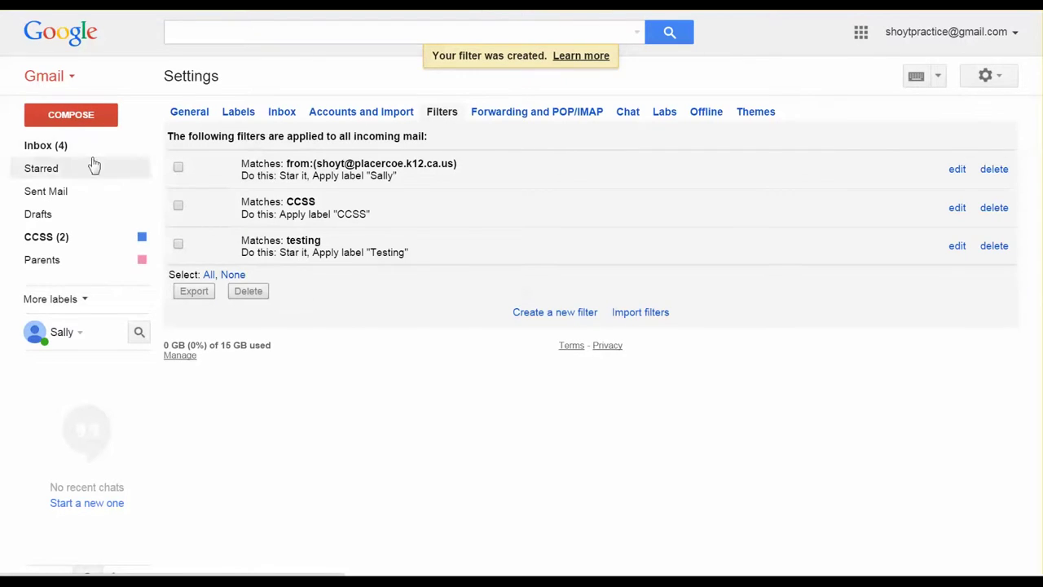
pyautogui.click(49, 147)
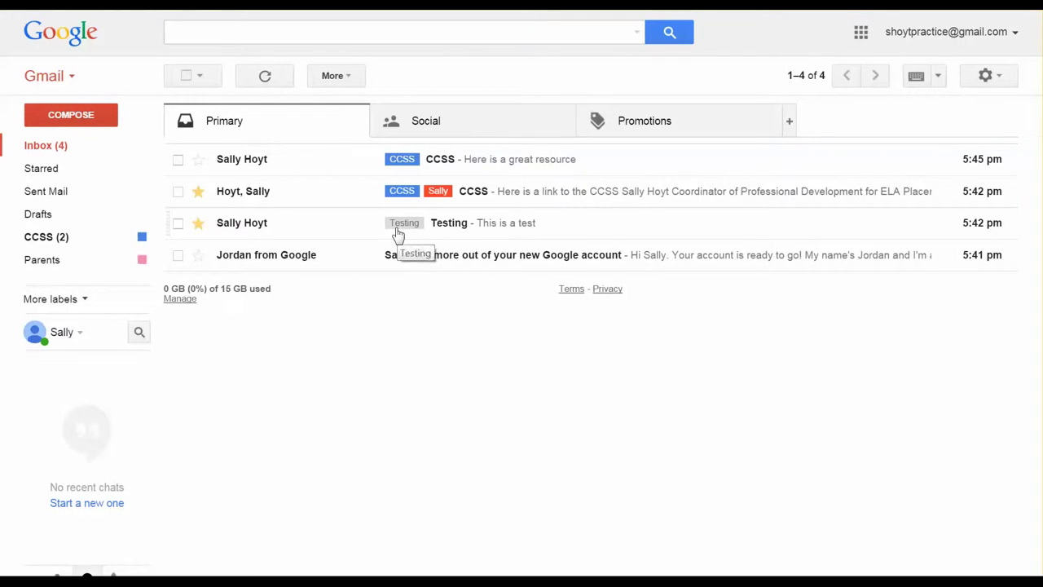
pyautogui.click(81, 300)
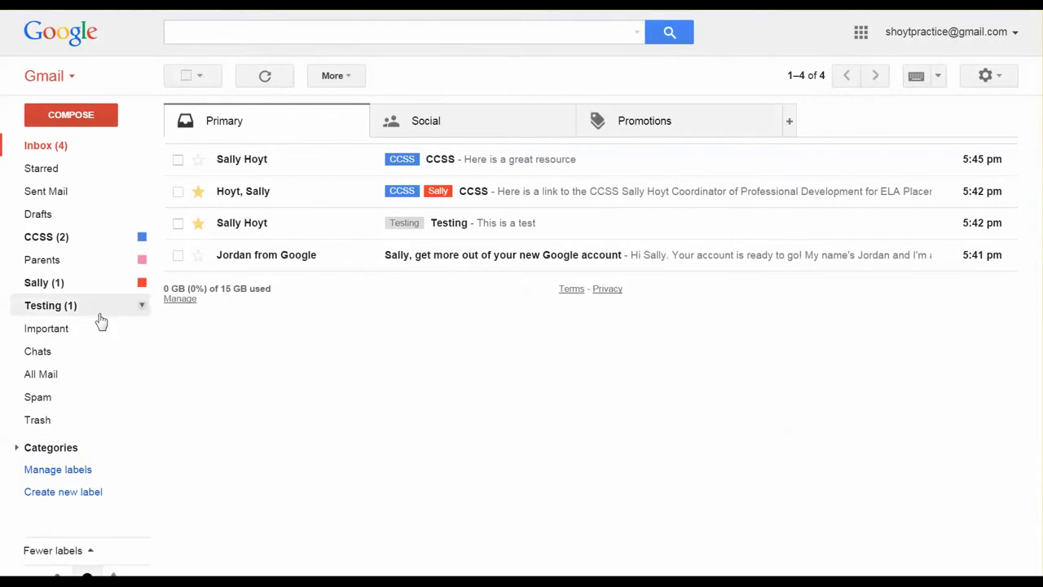
pyautogui.click(141, 305)
pyautogui.moveTo(233, 40)
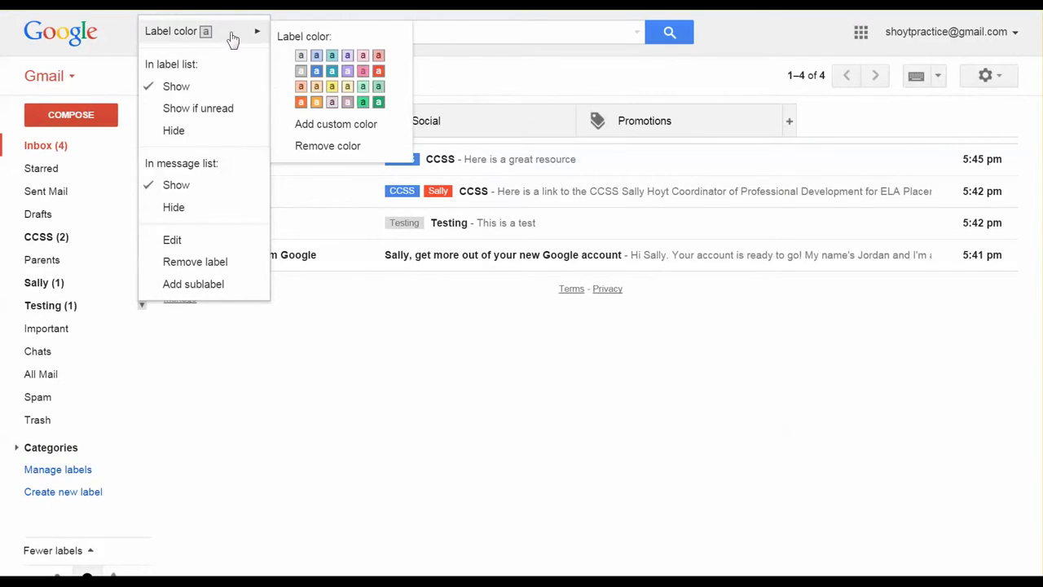
pyautogui.click(378, 102)
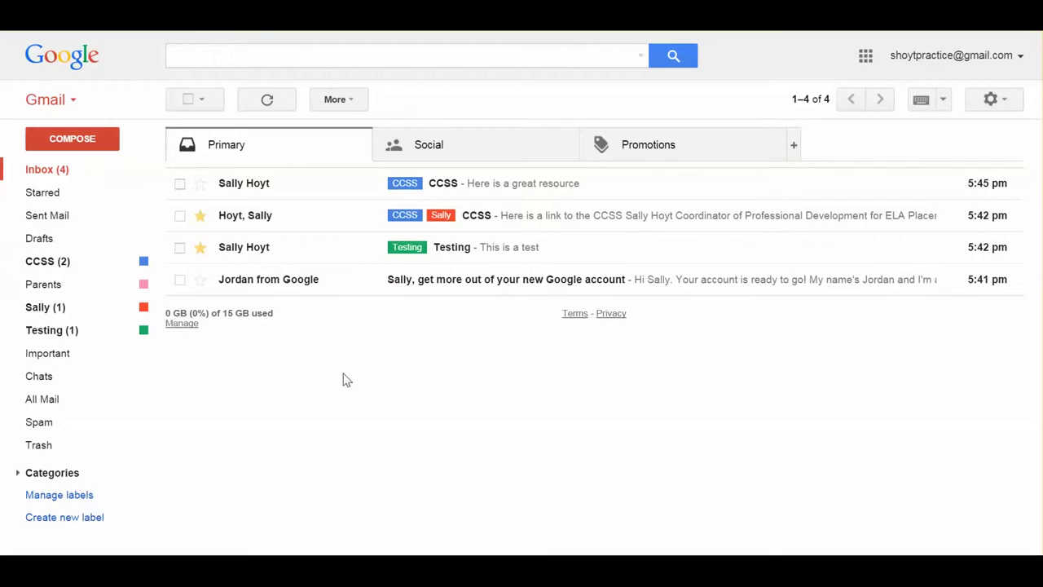
# Switch to Google Contacts and create a new contact with the person's name.
pyautogui.click(72, 104)
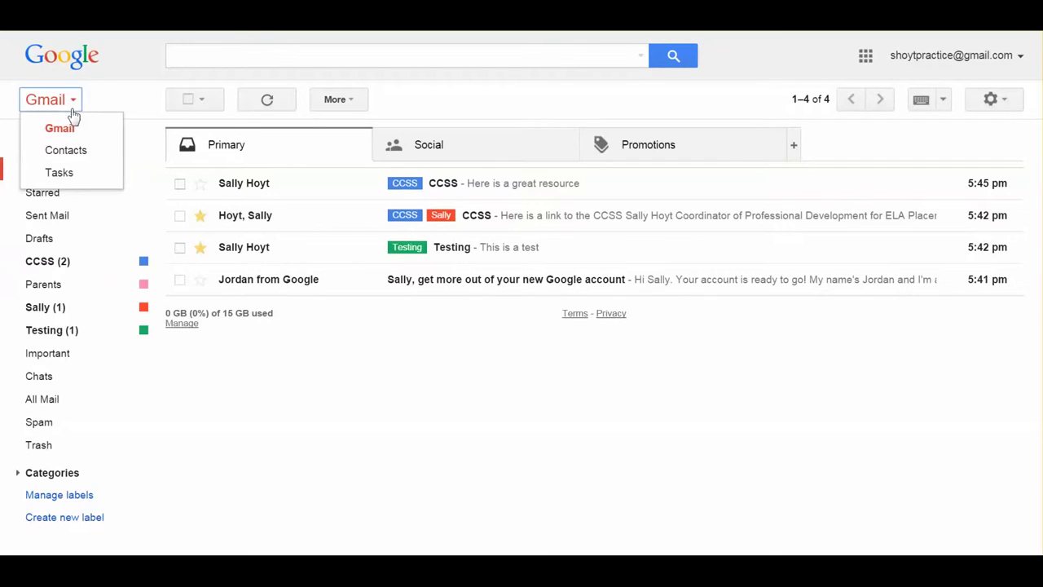
pyautogui.click(81, 156)
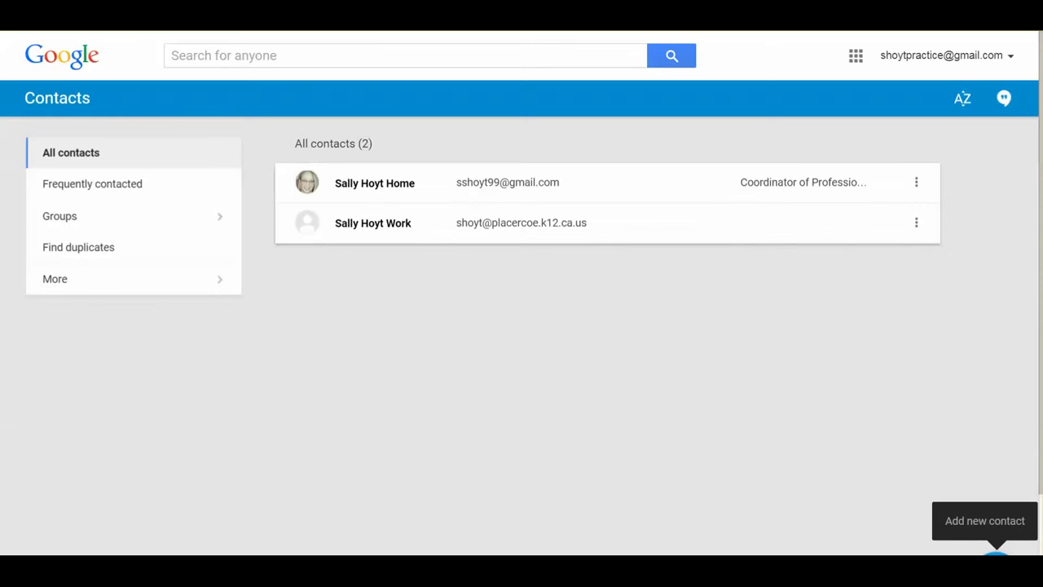
pyautogui.click(994, 552)
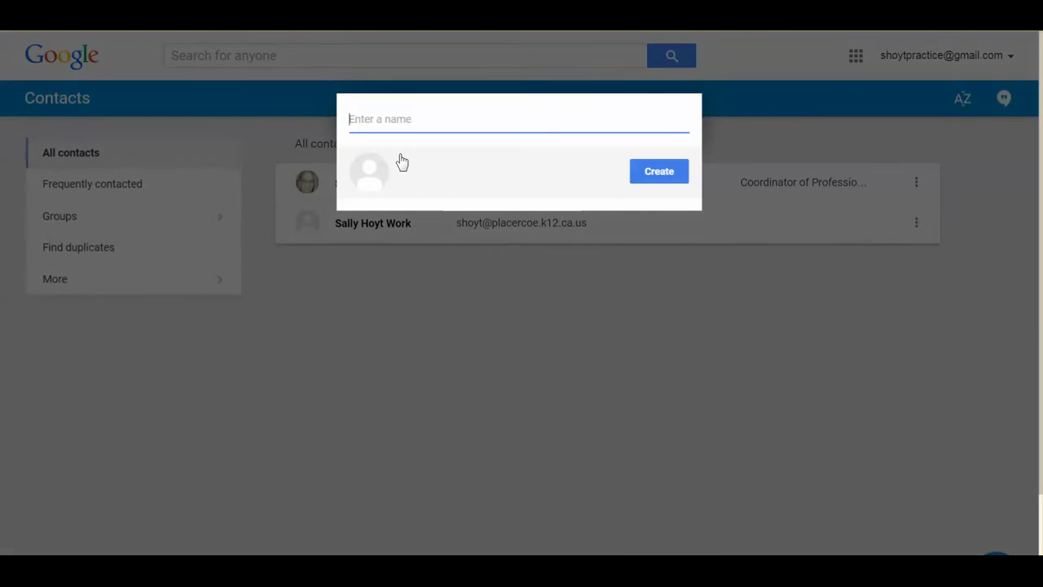
pyautogui.write('Sally Home 2')
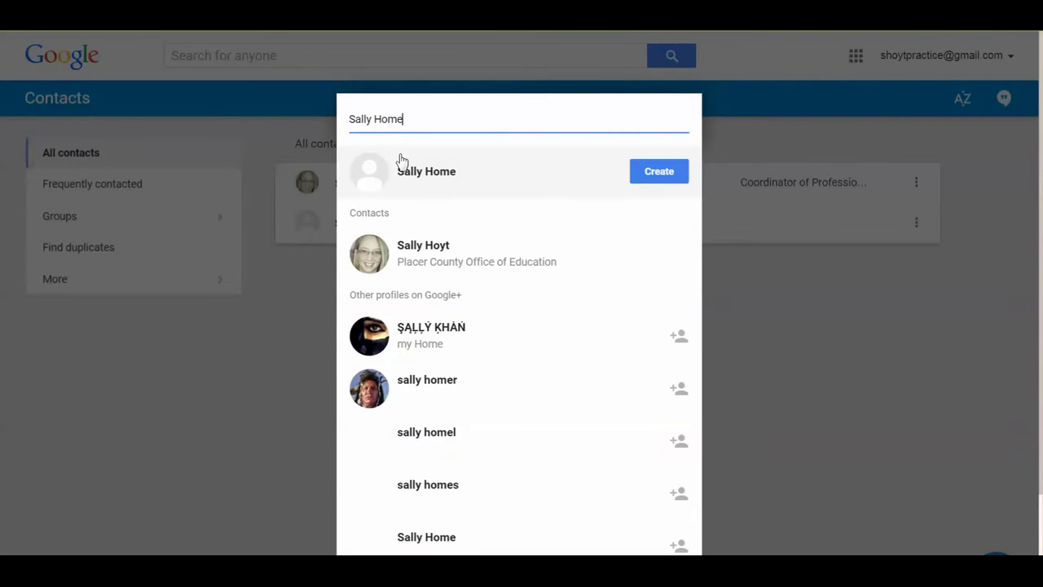
pyautogui.click(649, 175)
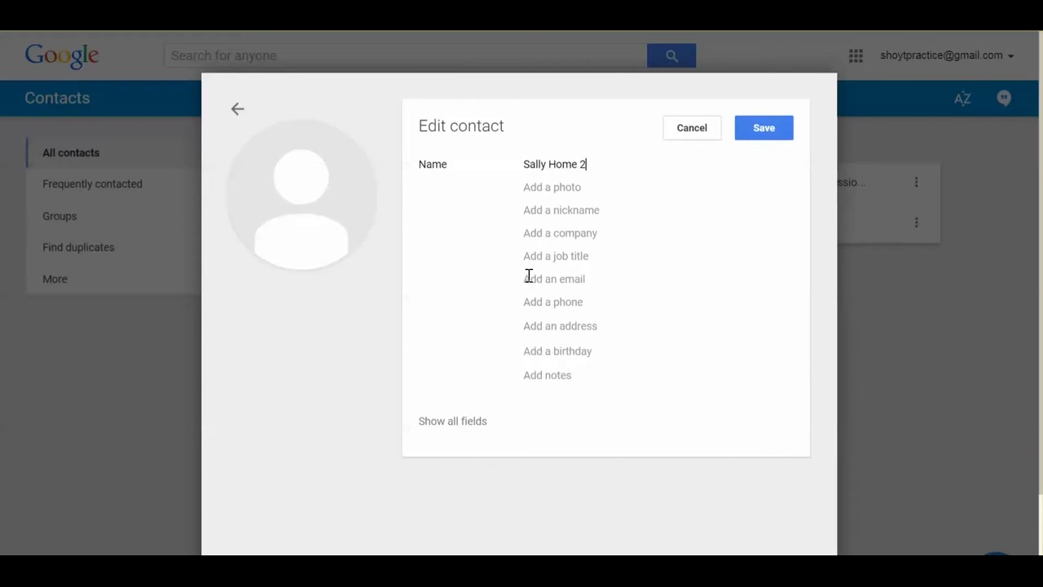
# Add the contact's e-mail address, save it, and return to all contacts.
pyautogui.click(526, 279)
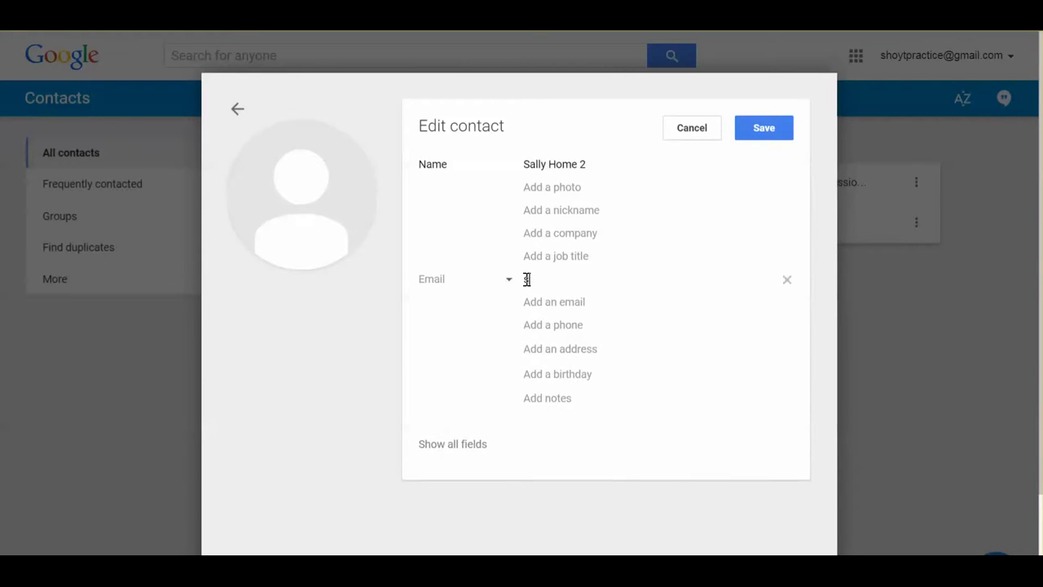
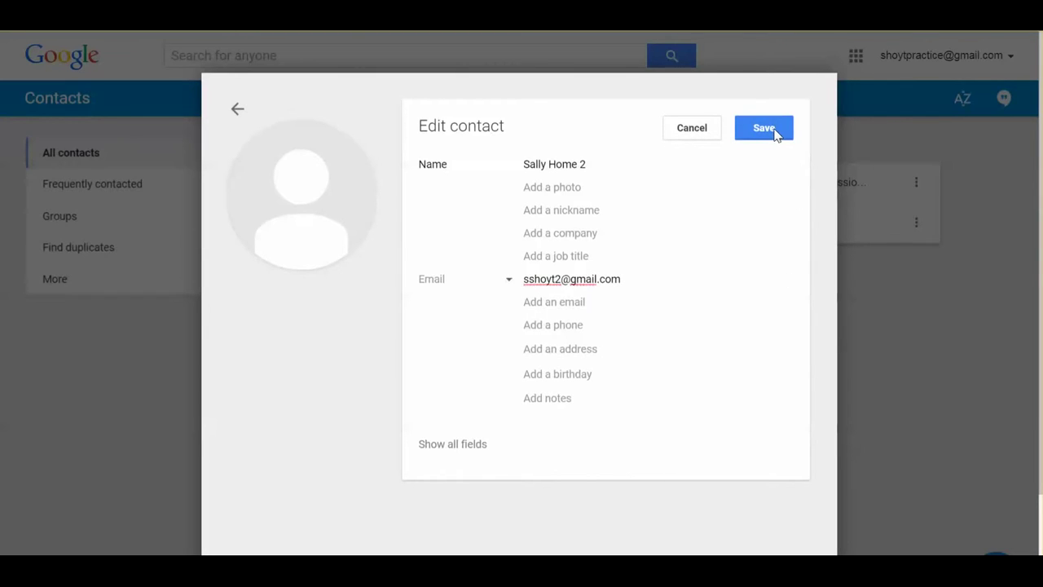
pyautogui.click(774, 134)
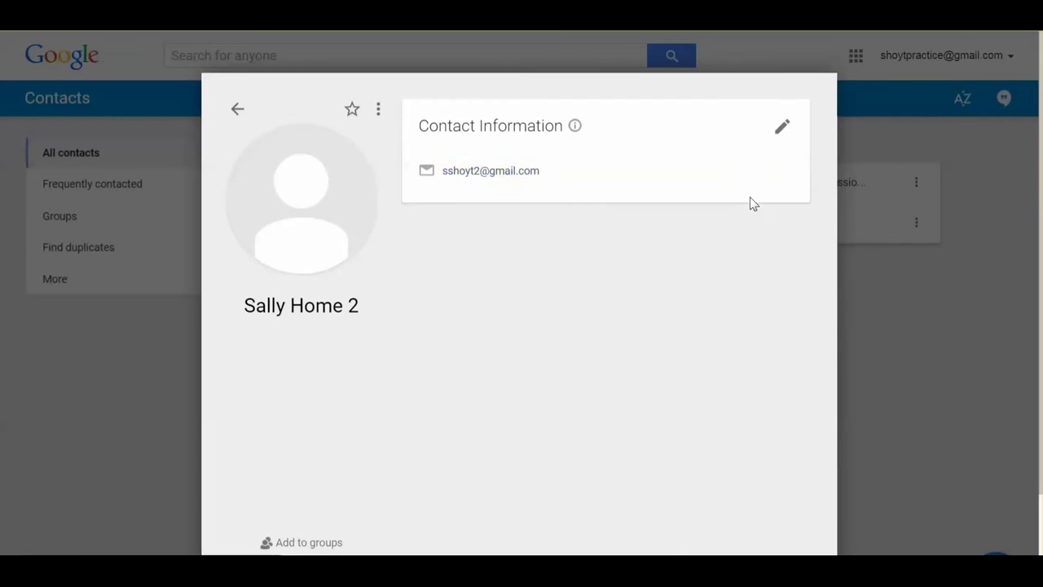
pyautogui.click(236, 110)
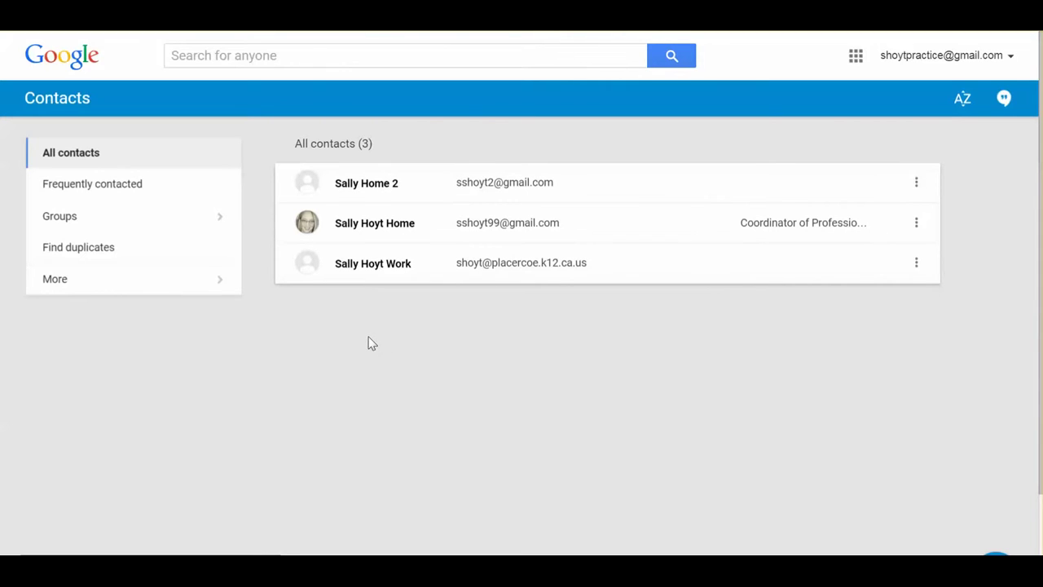
# Add the new contact to the Multiple Sallys group by searching 'sa'.
pyautogui.click(220, 218)
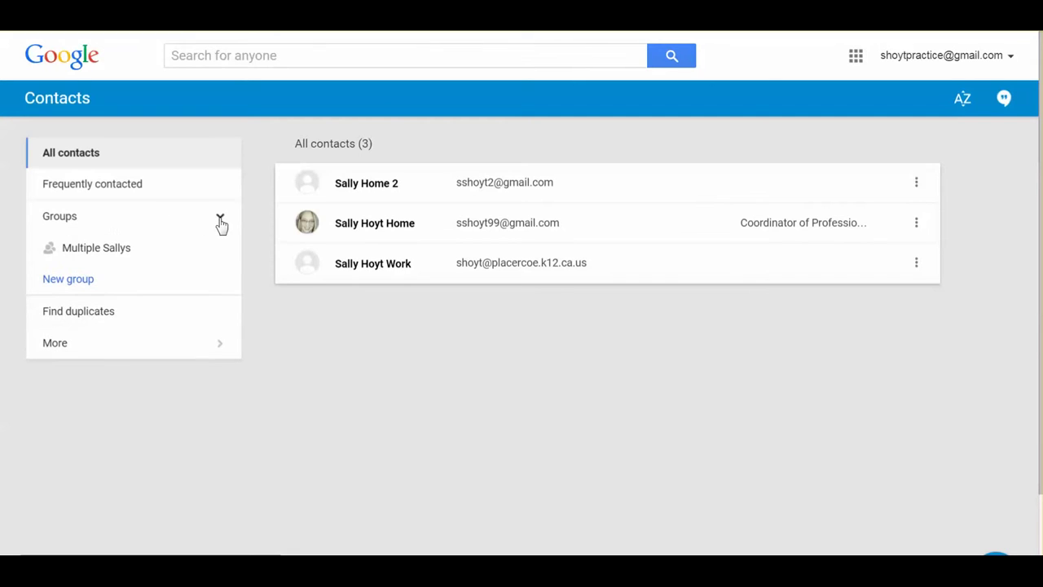
pyautogui.click(132, 254)
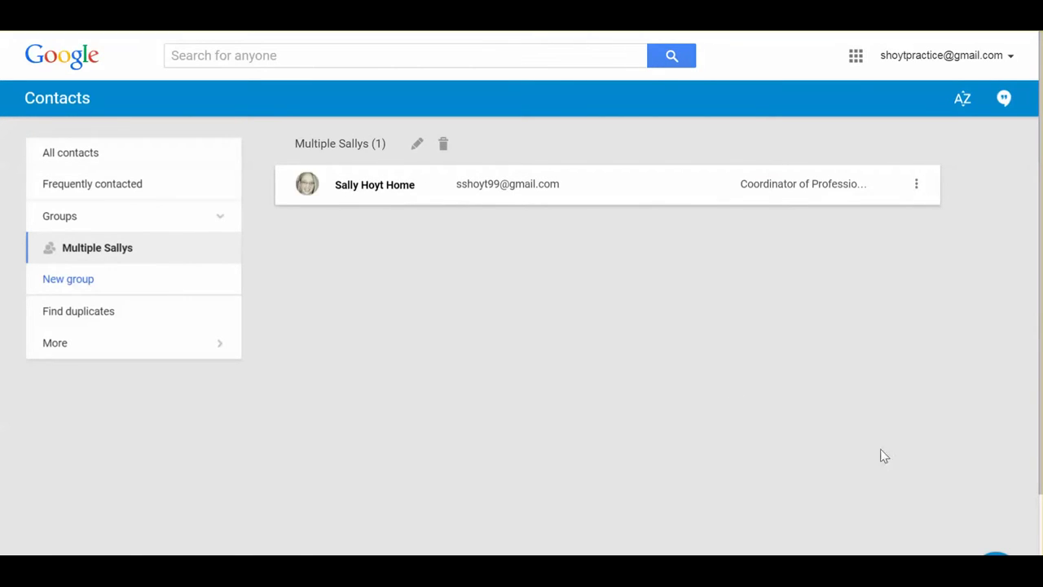
pyautogui.click(994, 550)
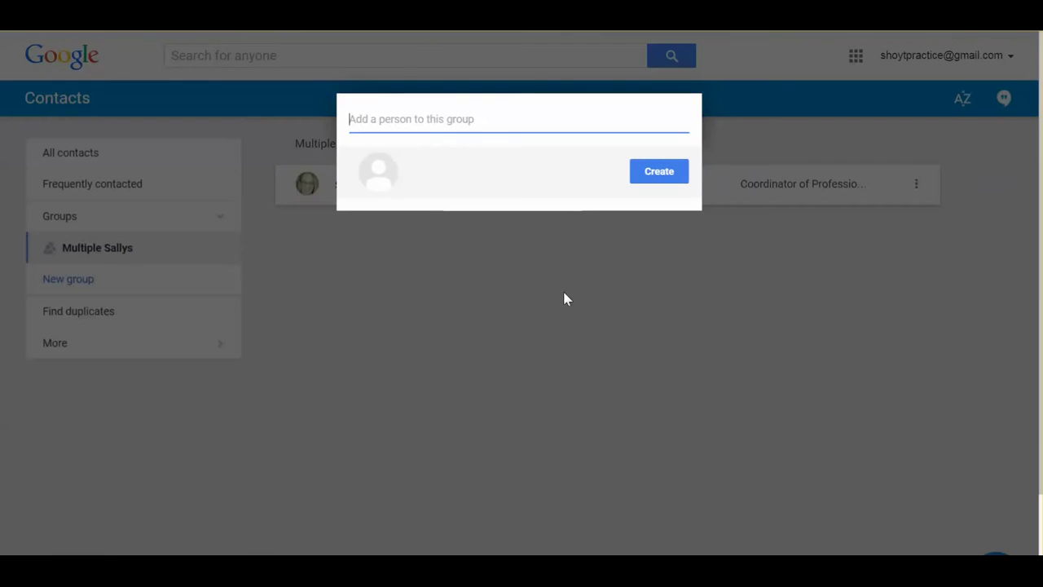
pyautogui.write('sa')
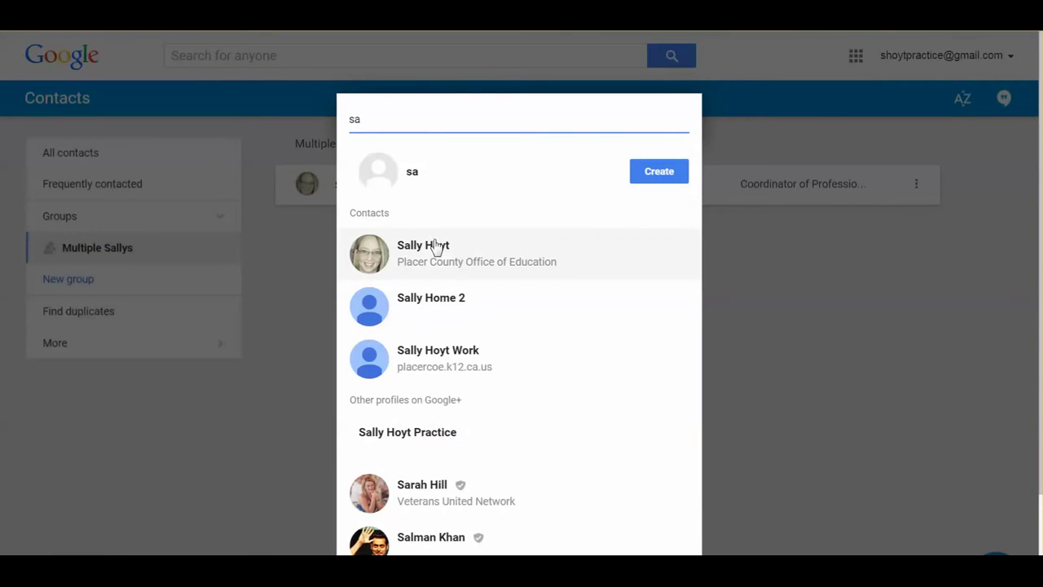
pyautogui.click(444, 306)
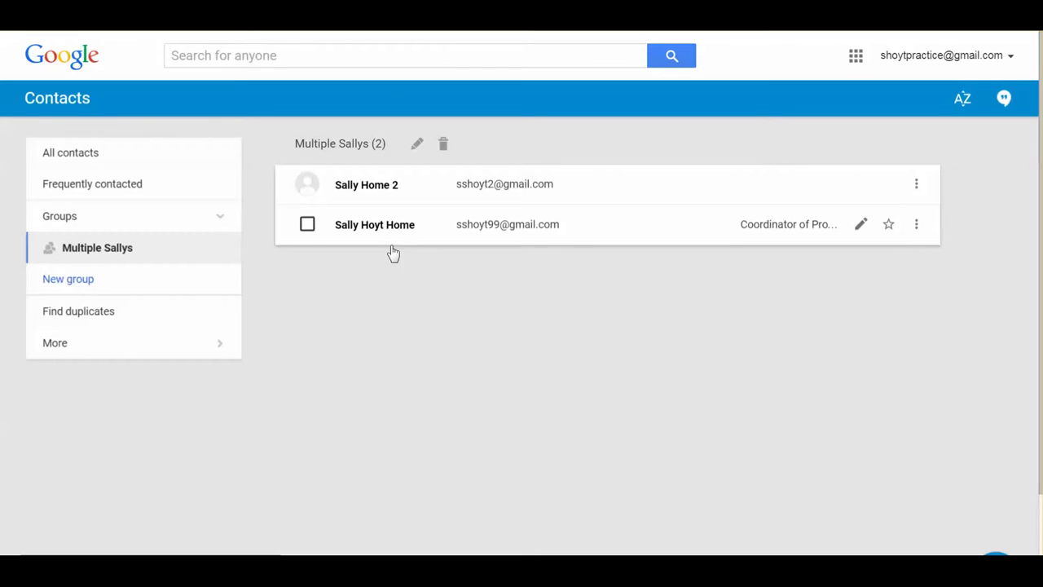
# Create a contact group named 'Parents 2014-15'.
pyautogui.click(92, 285)
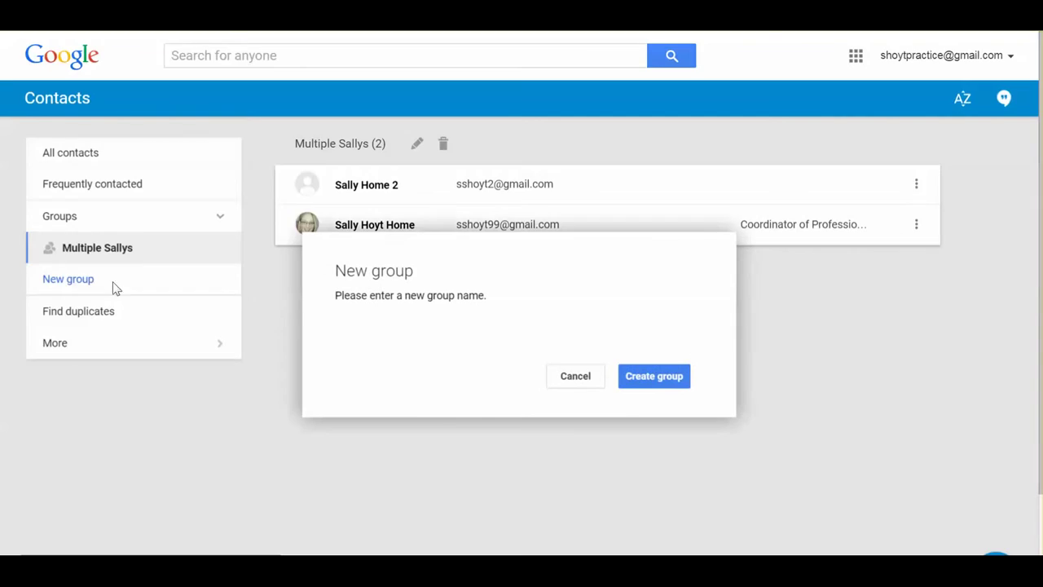
pyautogui.write('Parents 2014-15')
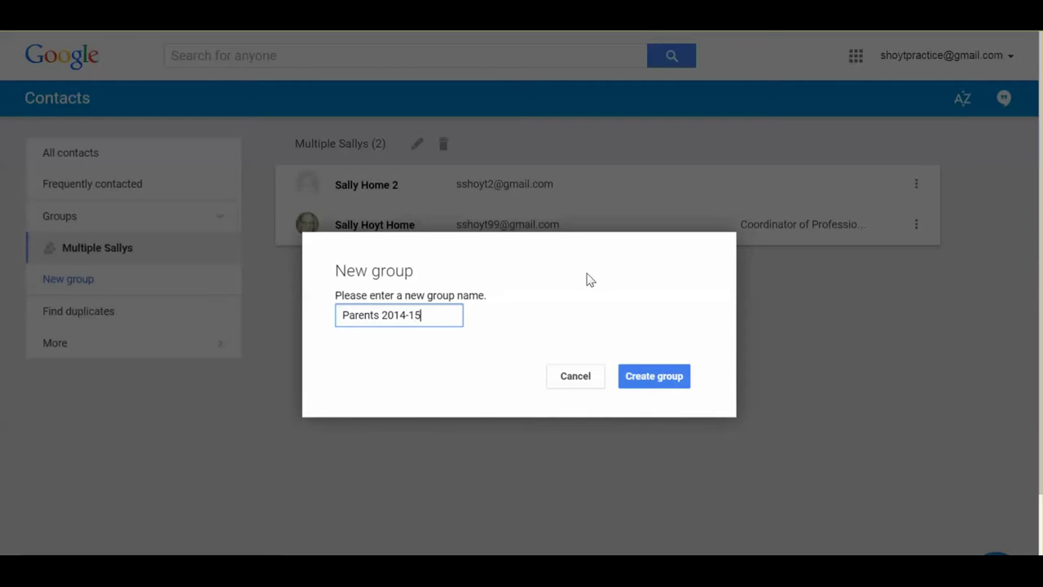
pyautogui.click(646, 376)
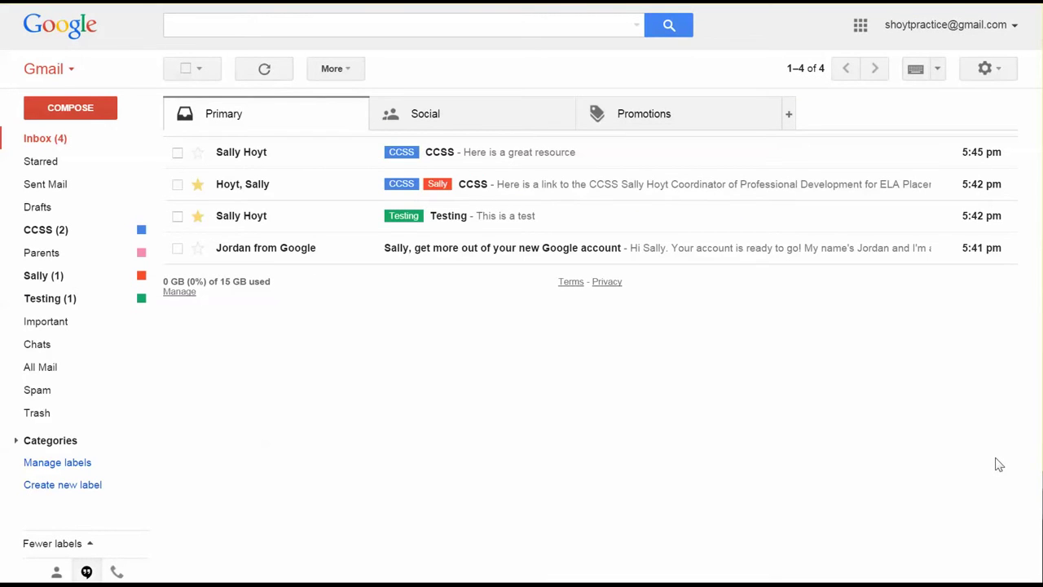
# Turn on a custom signature and write the three-line name, Title and Phone Number signature.
pyautogui.click(984, 70)
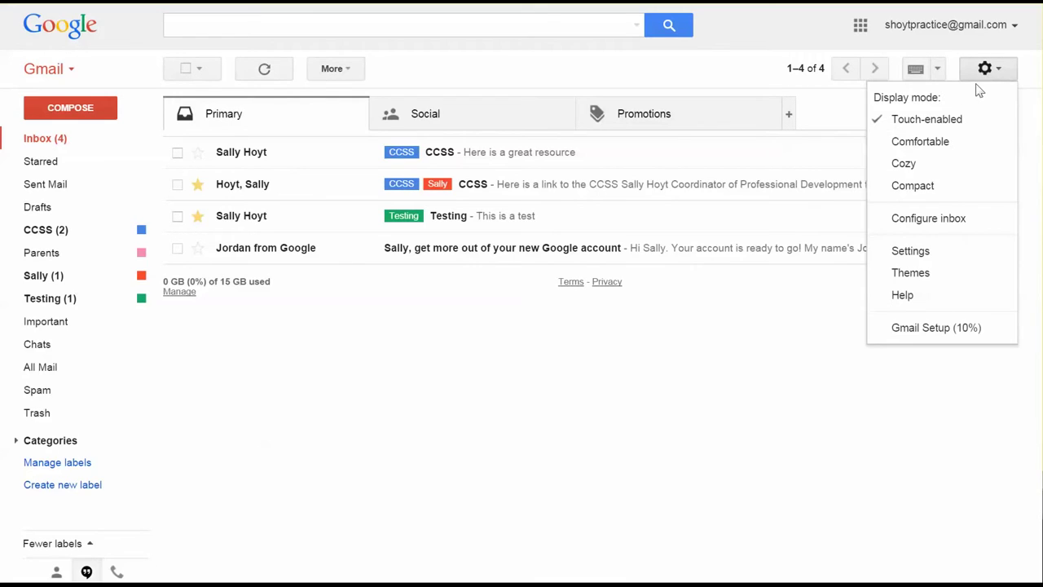
pyautogui.click(939, 252)
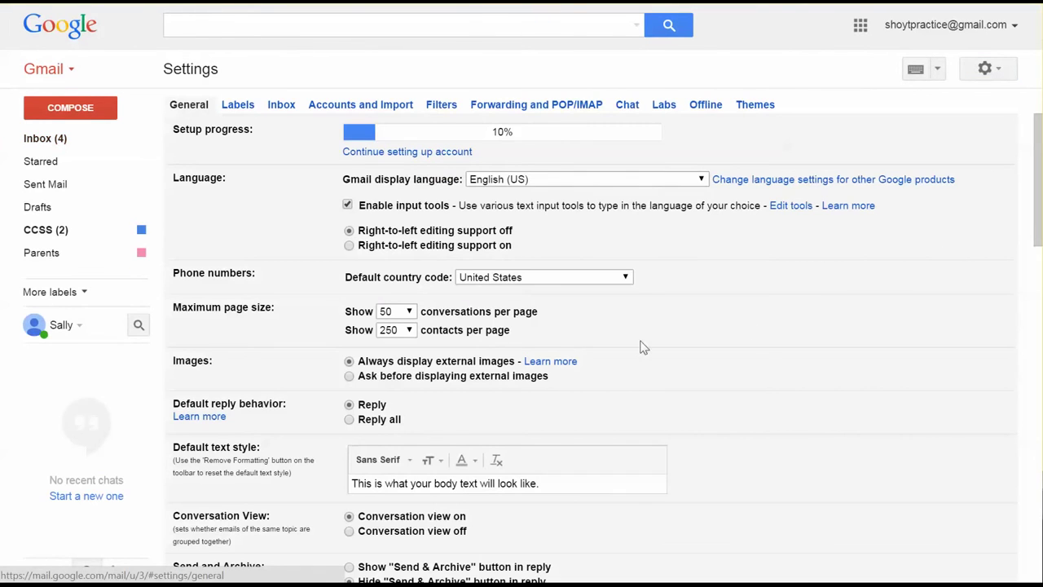
pyautogui.scroll(-1, 248, 265)
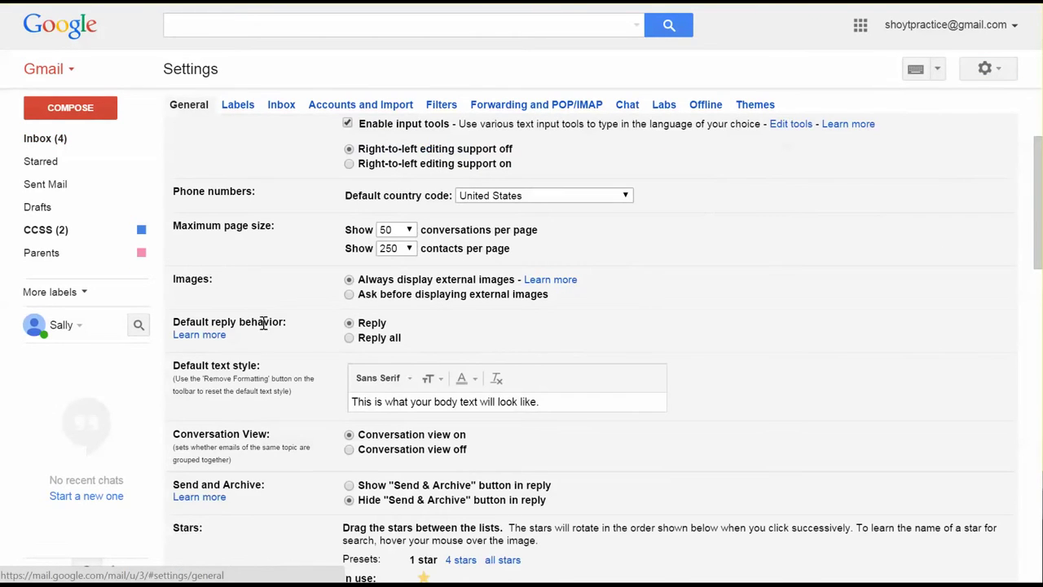
pyautogui.scroll(-1, 262, 342)
pyautogui.scroll(-6, 256, 416)
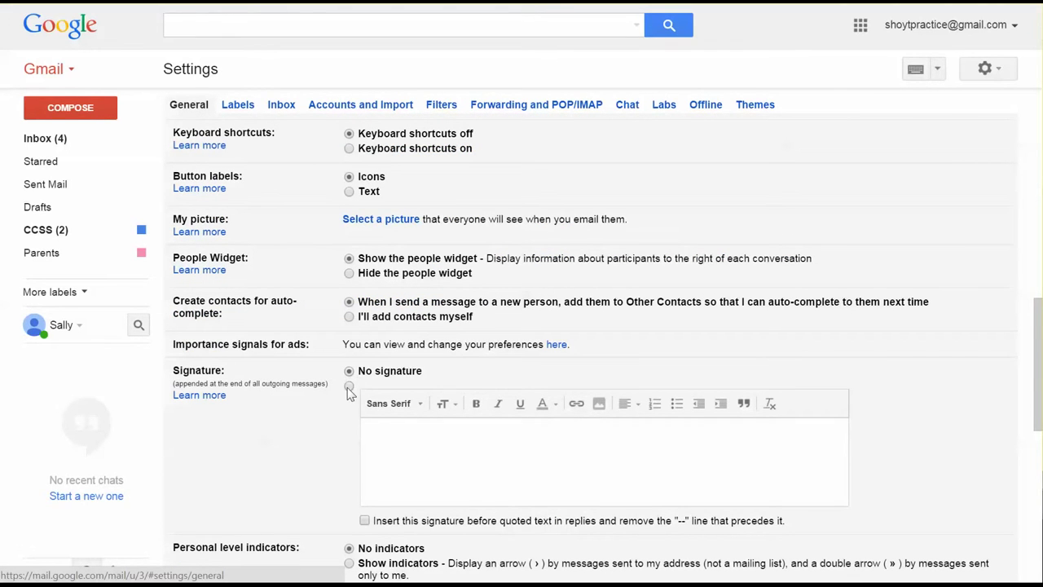
pyautogui.click(349, 386)
pyautogui.click(375, 428)
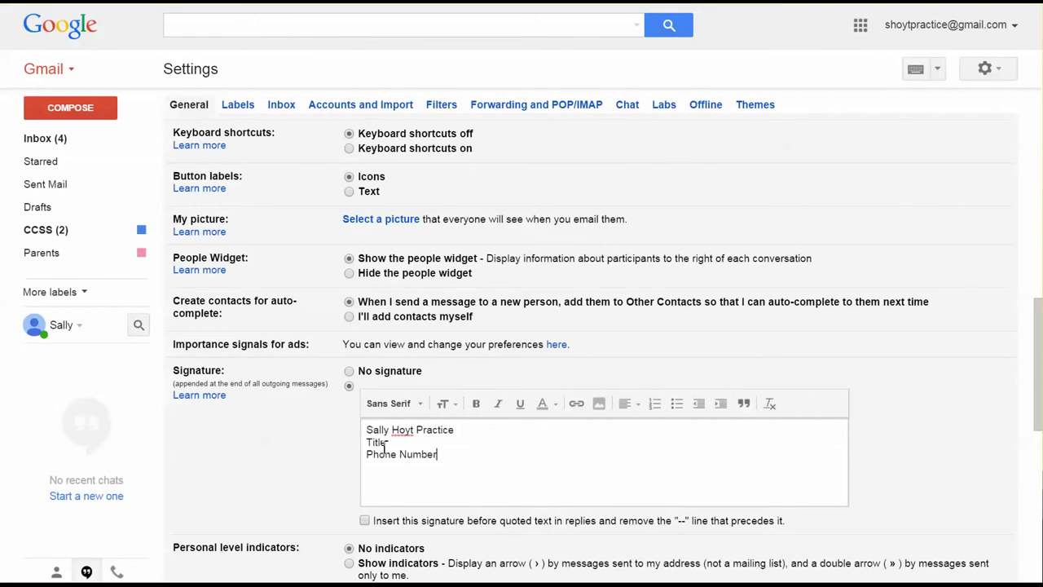
# Save the General settings with the new signature.
pyautogui.scroll(-2, 320, 459)
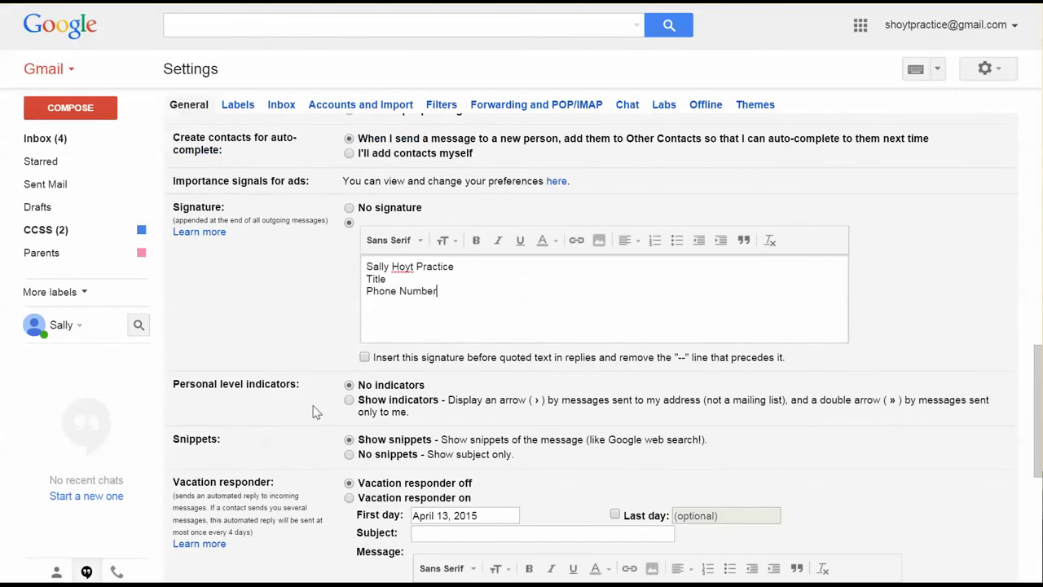
pyautogui.scroll(-5, 317, 411)
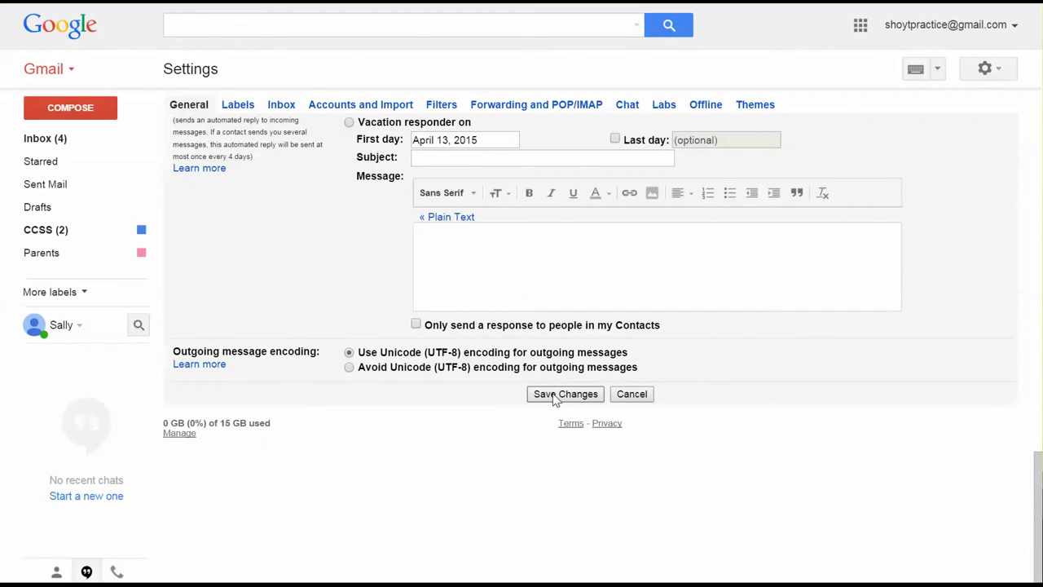
pyautogui.scroll(2, 383, 326)
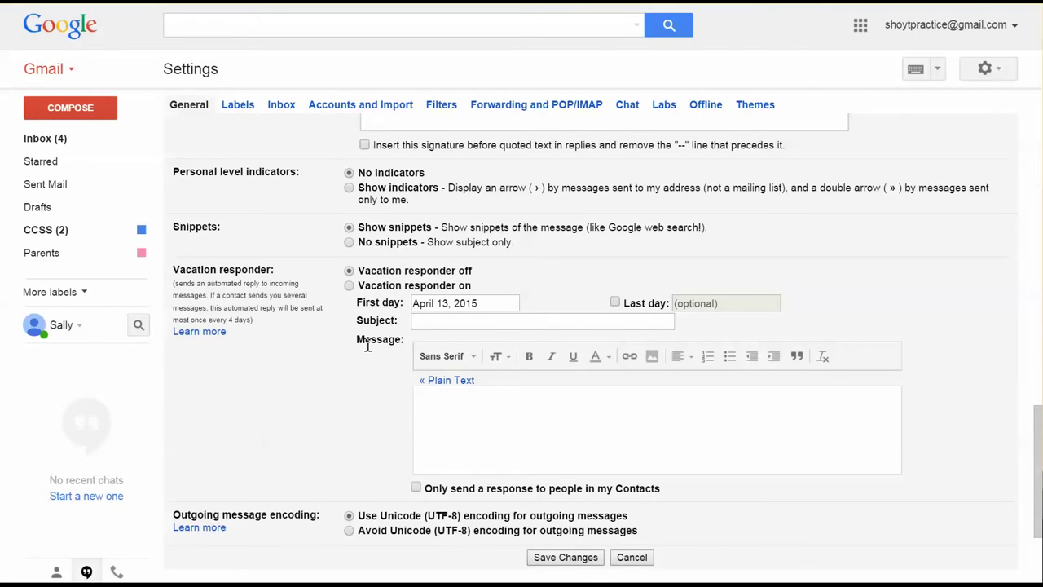
pyautogui.scroll(-1, 359, 404)
pyautogui.scroll(-1, 356, 407)
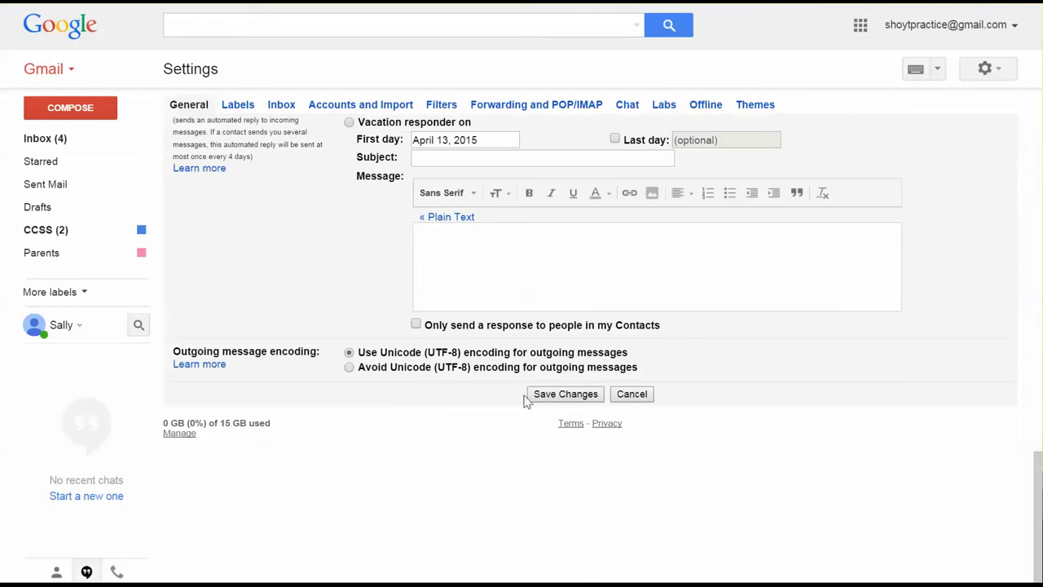
pyautogui.click(565, 394)
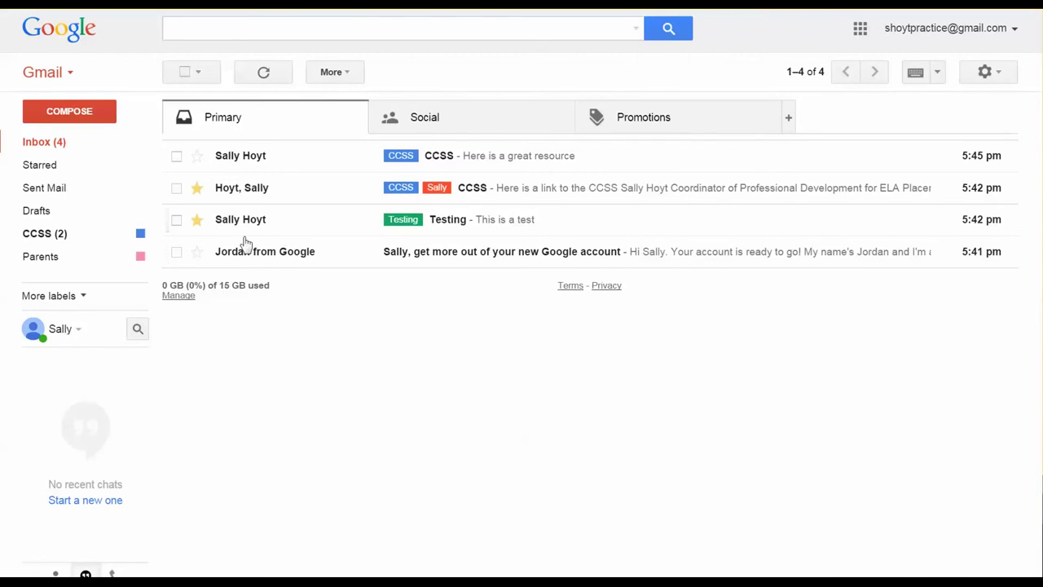
# Star the first message, unstar the last one, and put all star types into use in General settings.
pyautogui.click(197, 160)
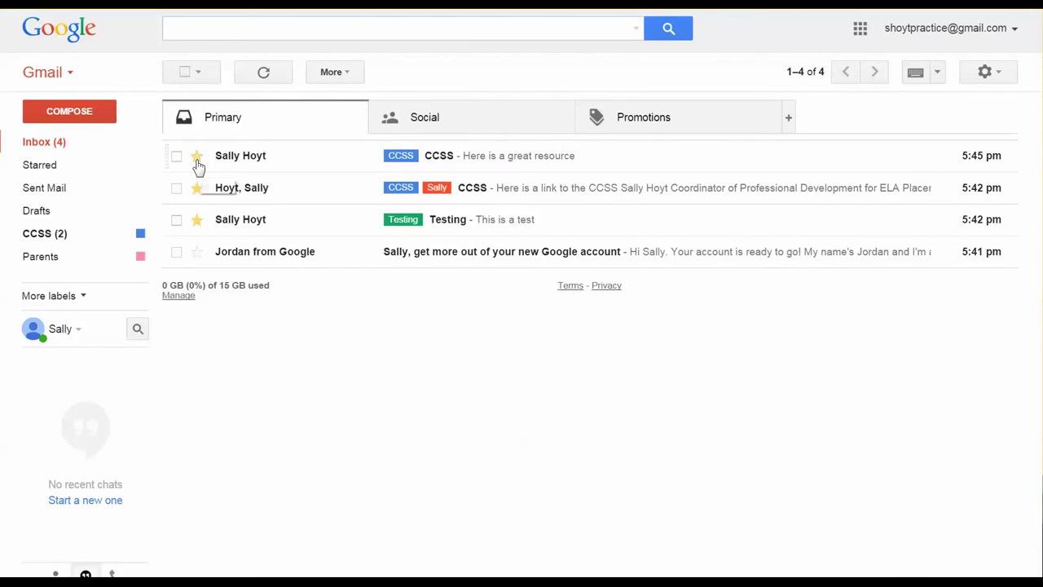
pyautogui.click(196, 253)
pyautogui.click(975, 76)
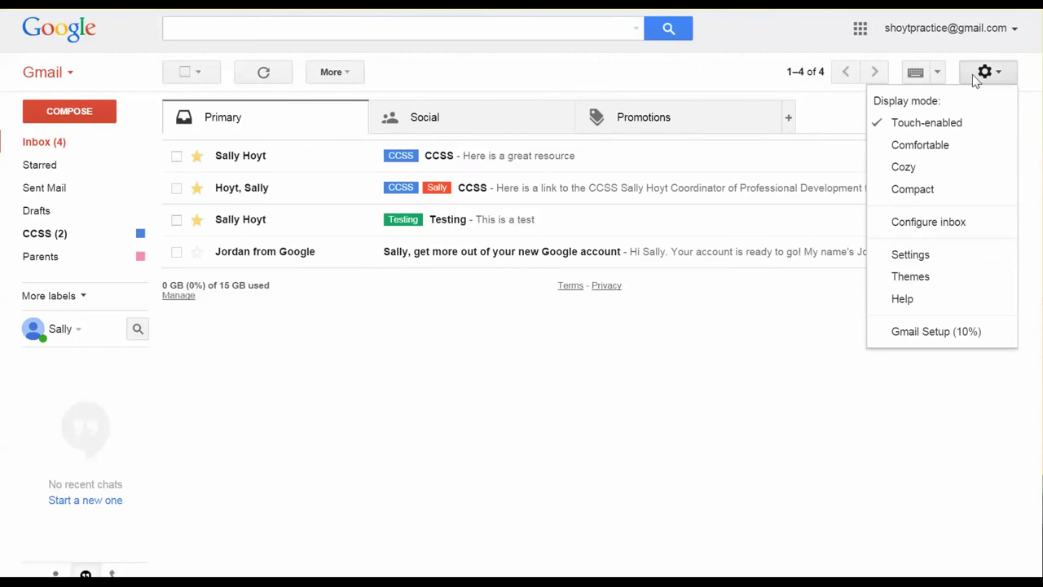
pyautogui.click(908, 256)
pyautogui.scroll(-4, 674, 395)
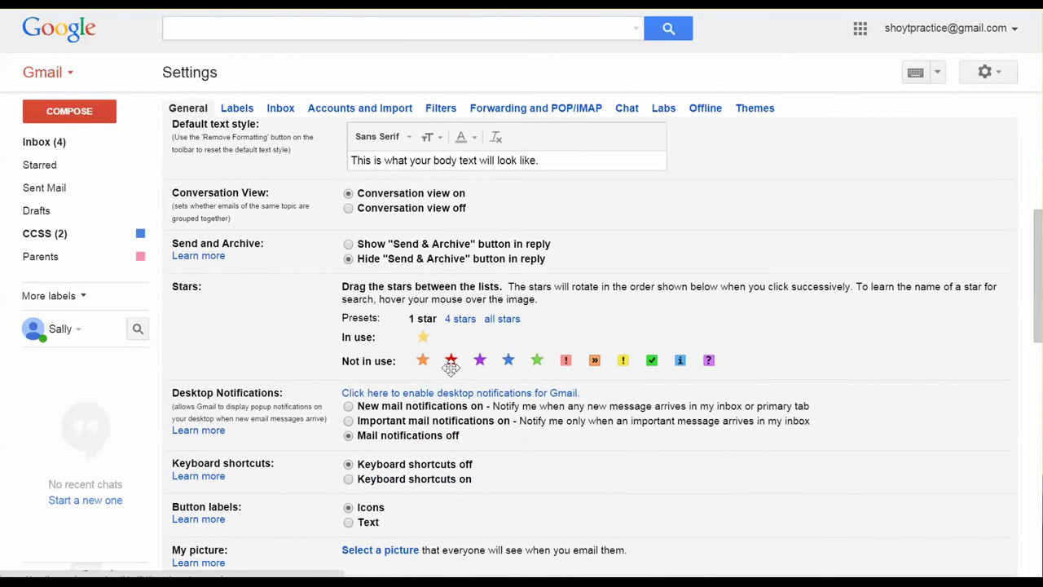
pyautogui.click(504, 321)
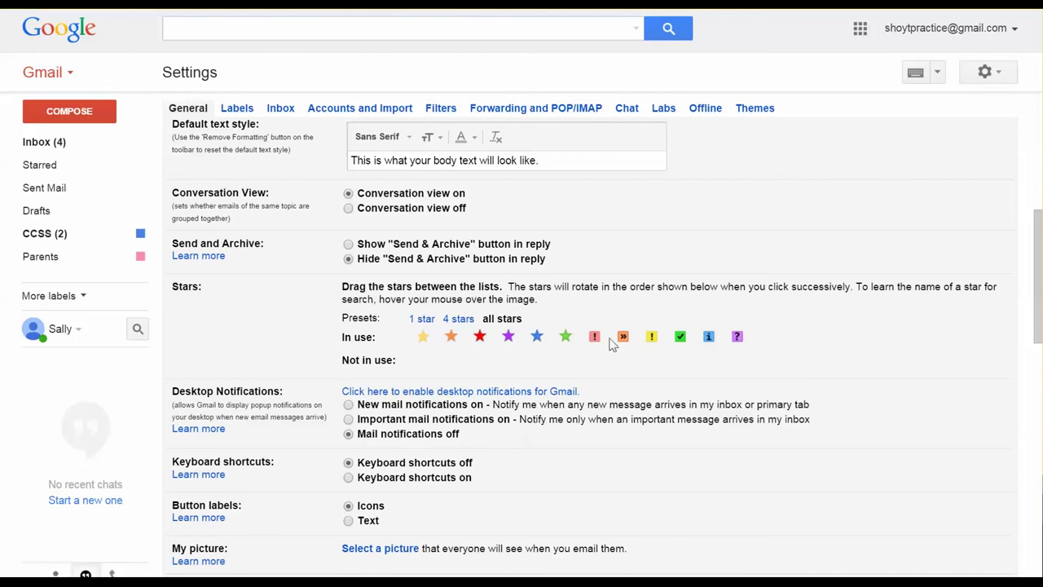
# Move the orange double-arrow marker to Not in use, save, and make the first message's star purple.
pyautogui.moveTo(622, 334); pyautogui.dragTo(593, 366)
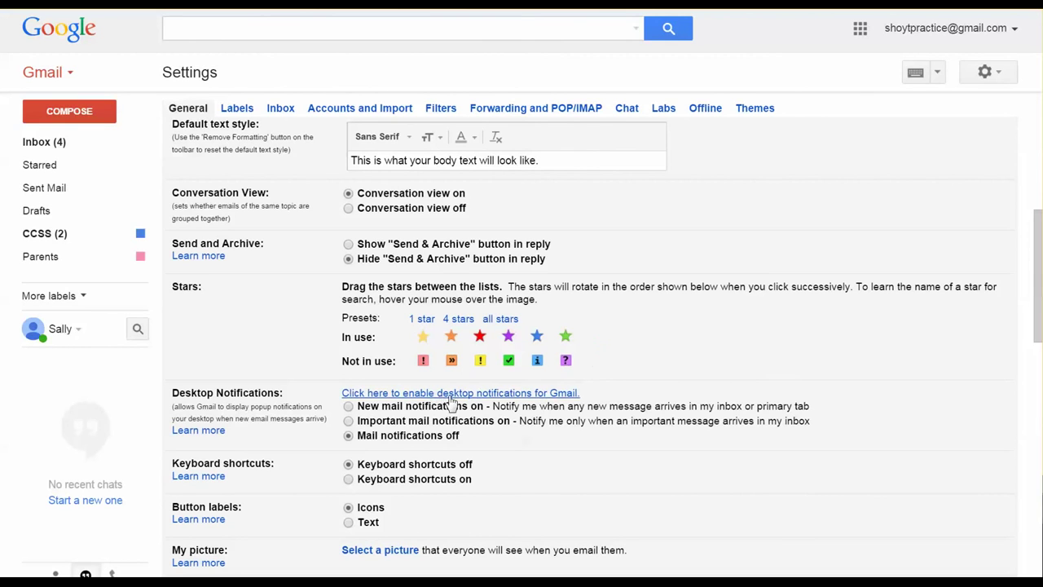
pyautogui.scroll(-5, 640, 407)
pyautogui.scroll(-6, 632, 428)
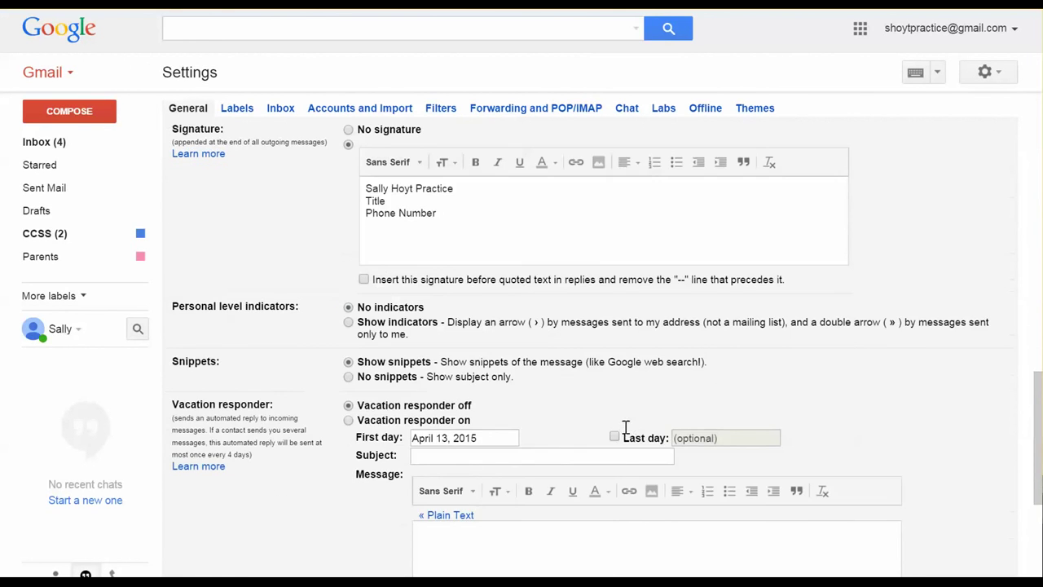
pyautogui.click(564, 397)
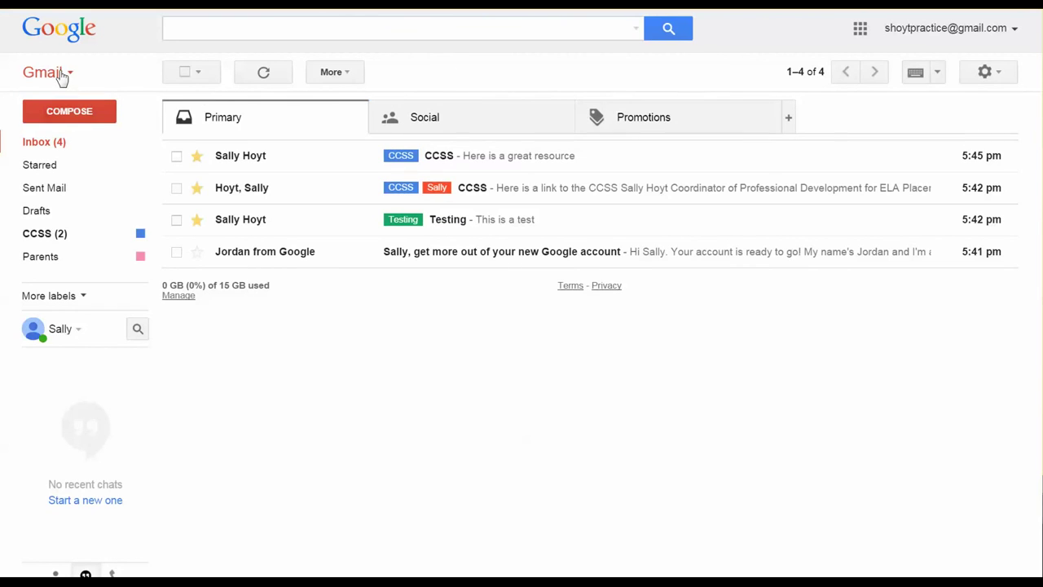
pyautogui.click(198, 163)
pyautogui.moveTo(220, 230)
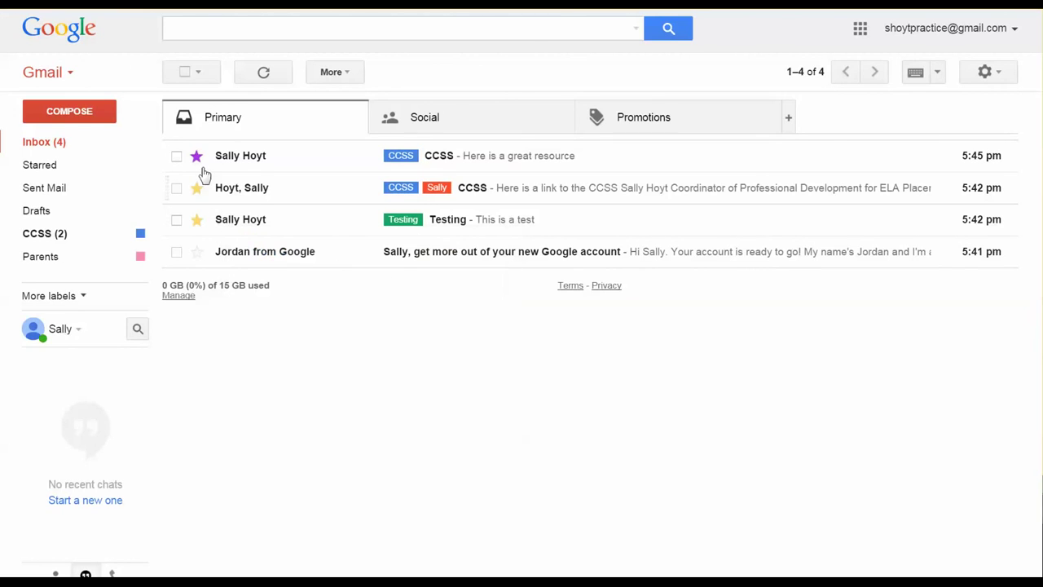